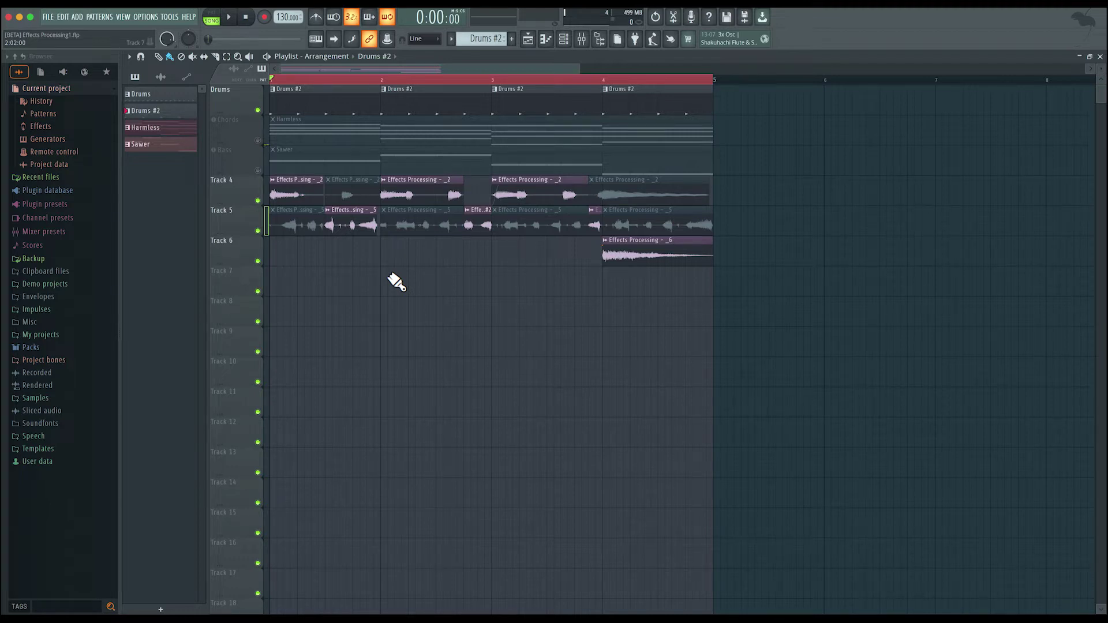
- Load Edison into the first effect slot of mixer Insert 10
left_click(583, 38)
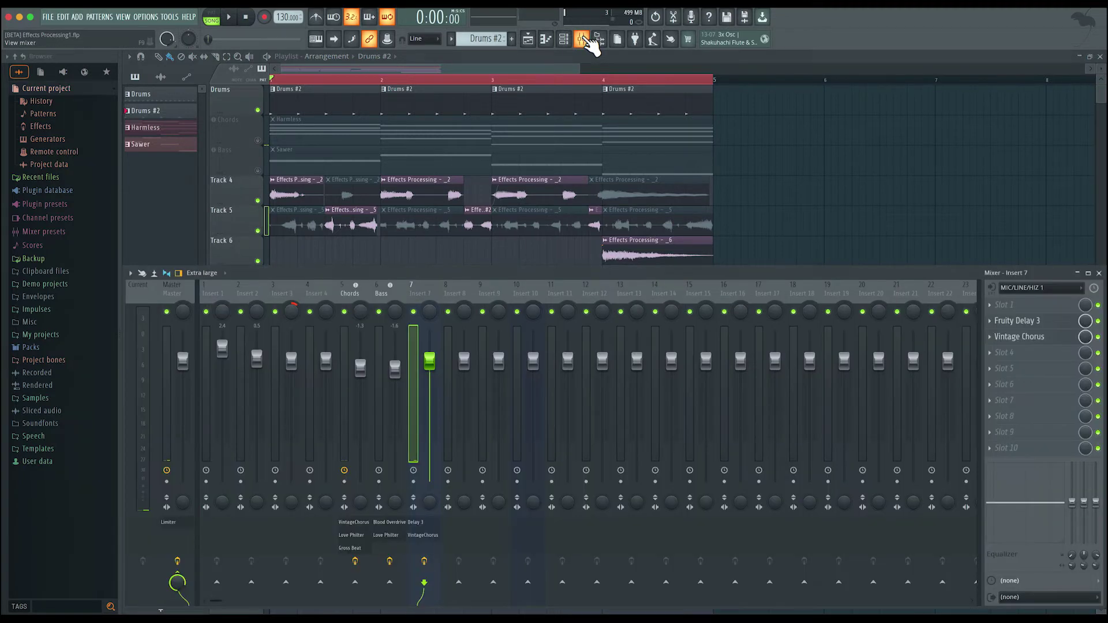
left_click(452, 285)
left_click(486, 287)
left_click(526, 289)
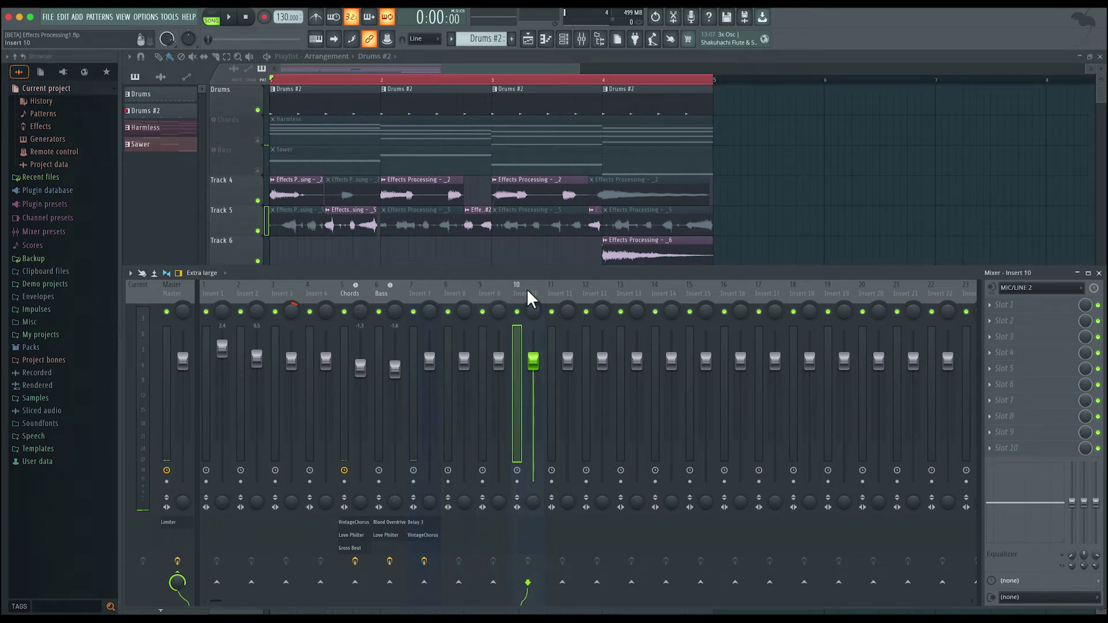
left_click(1024, 309)
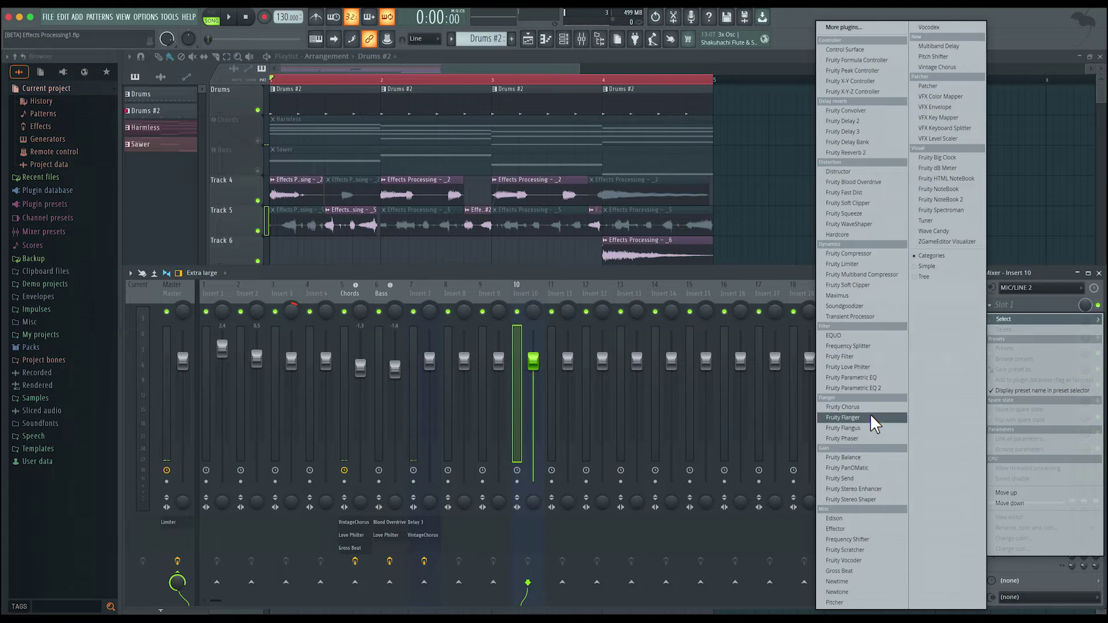
left_click(870, 517)
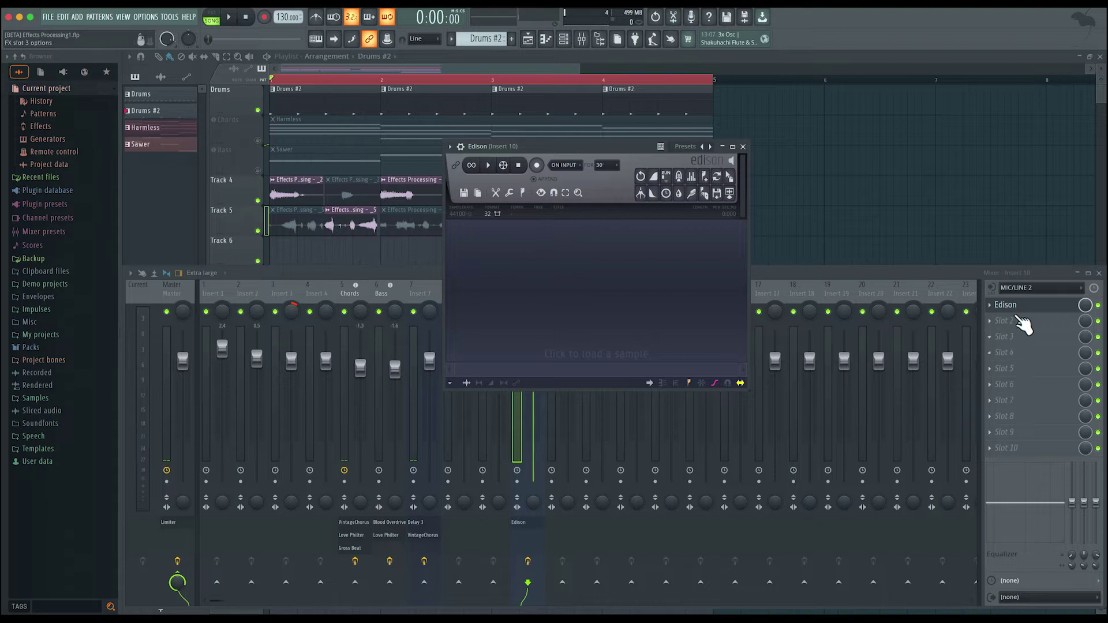
- Set Insert 10's input to MIC/LINE 2, arm it, and set Edison's record mode to Now
left_click(1014, 273)
left_click(1015, 287)
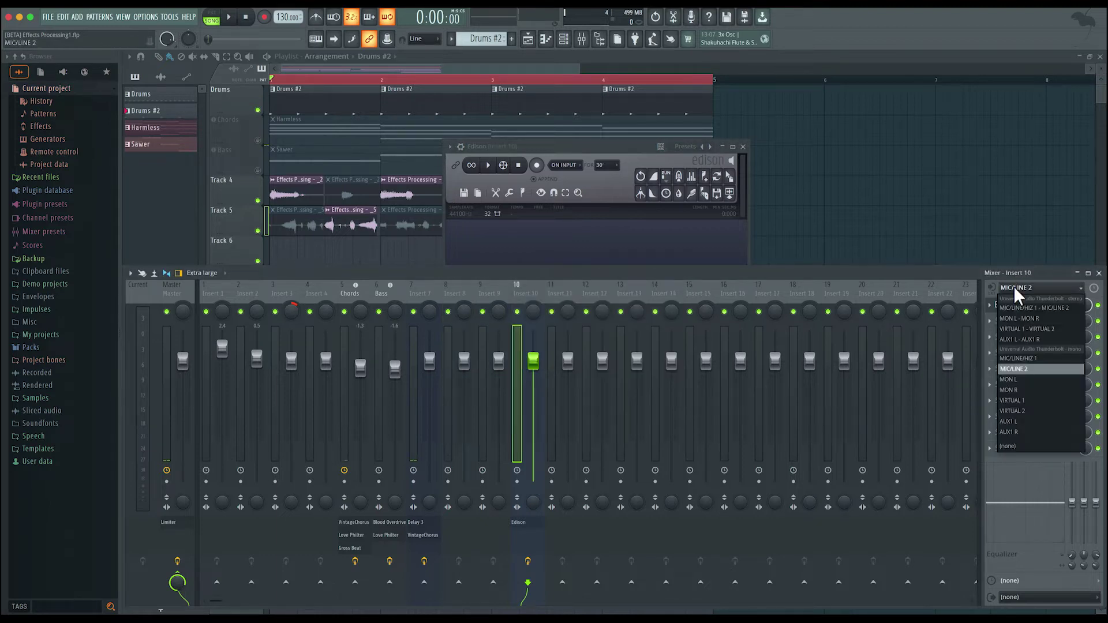
left_click(1021, 368)
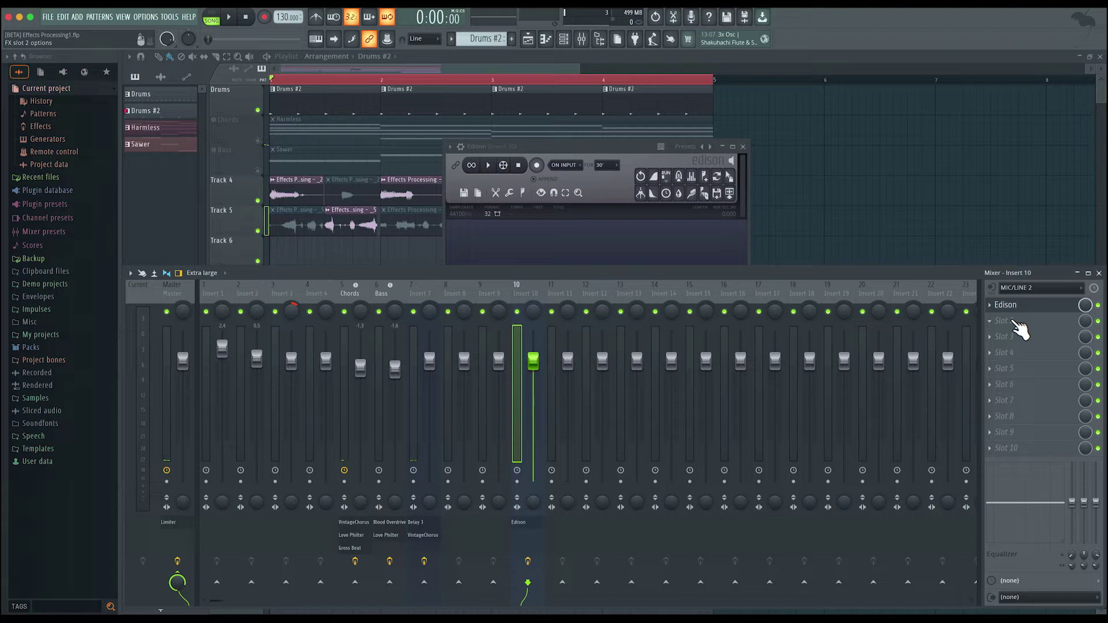
left_click(534, 148)
left_click(517, 481)
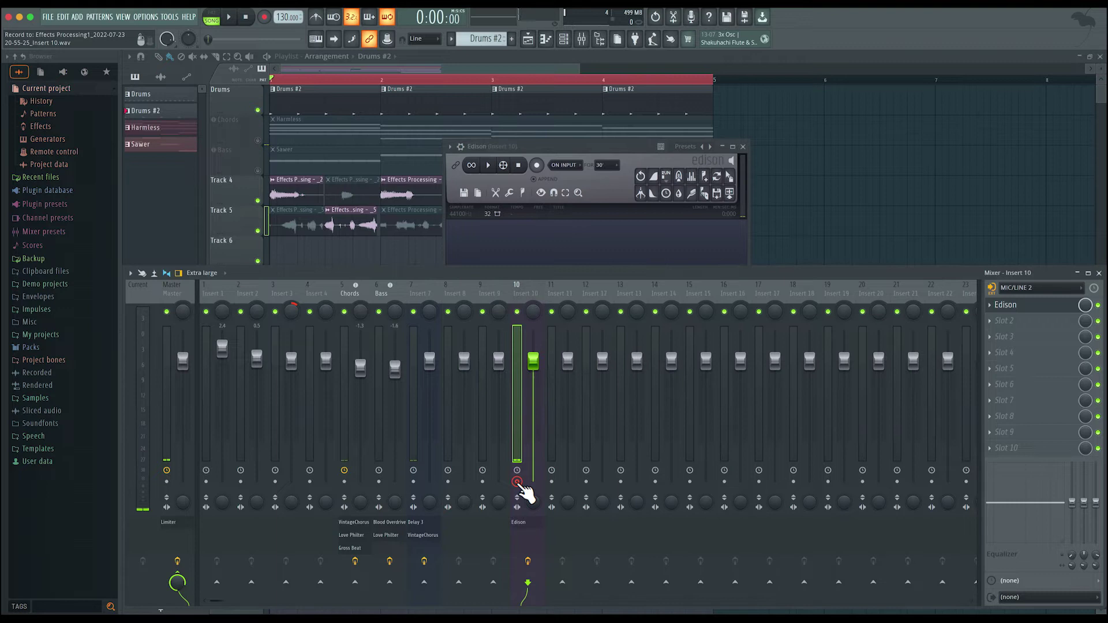
left_click(545, 145)
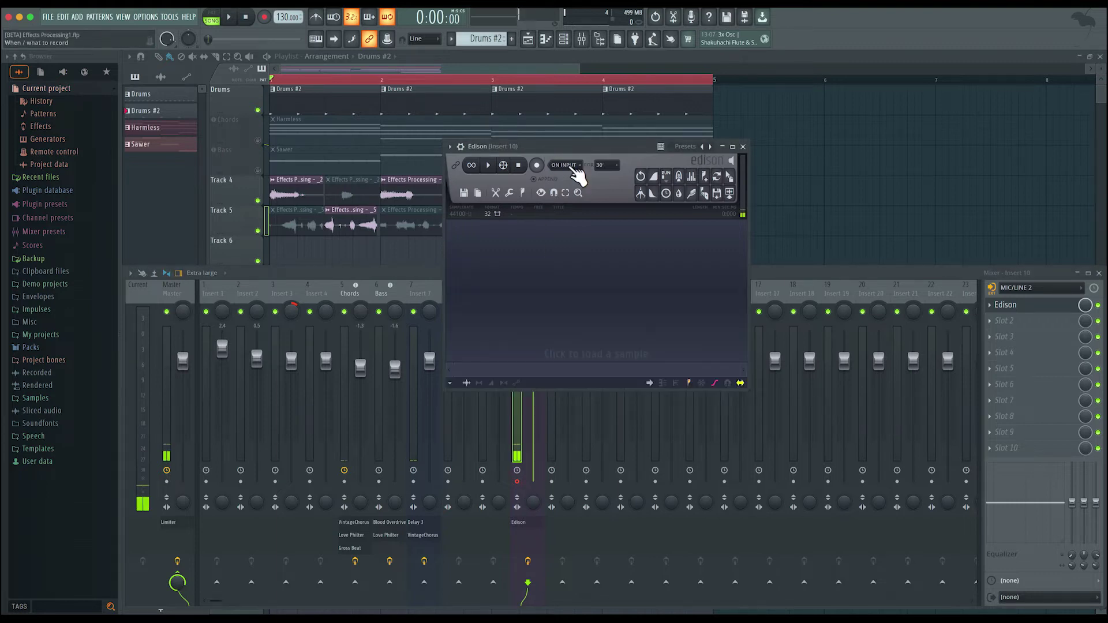
left_click(567, 165)
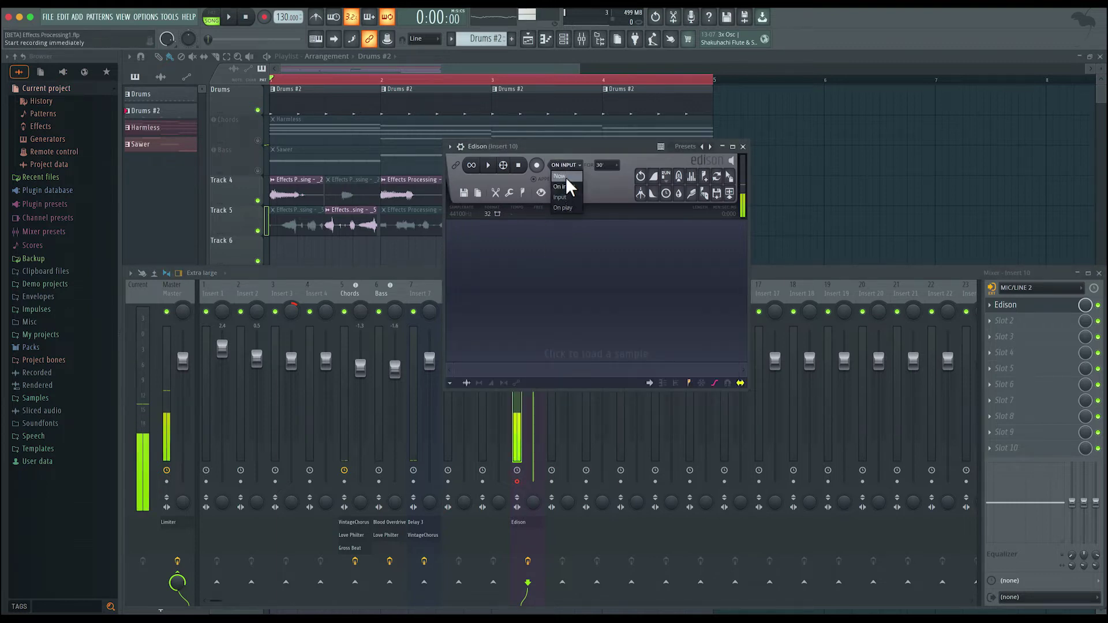
left_click(563, 176)
- Record a short sung voice take into Edison on Insert 10, then play it back
left_click(537, 166)
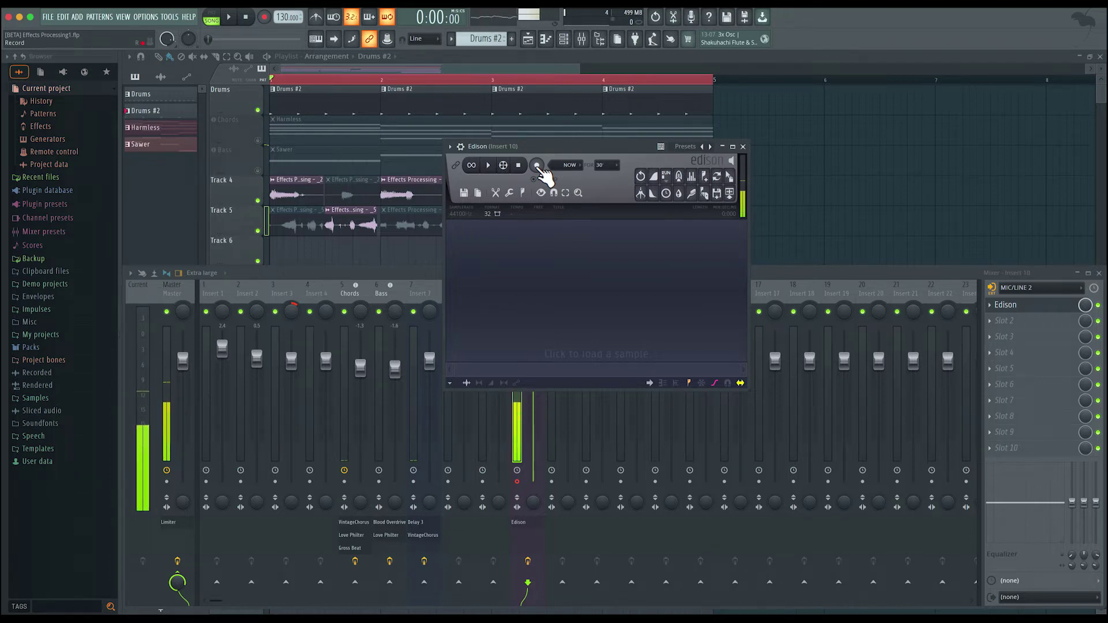
left_click(536, 166)
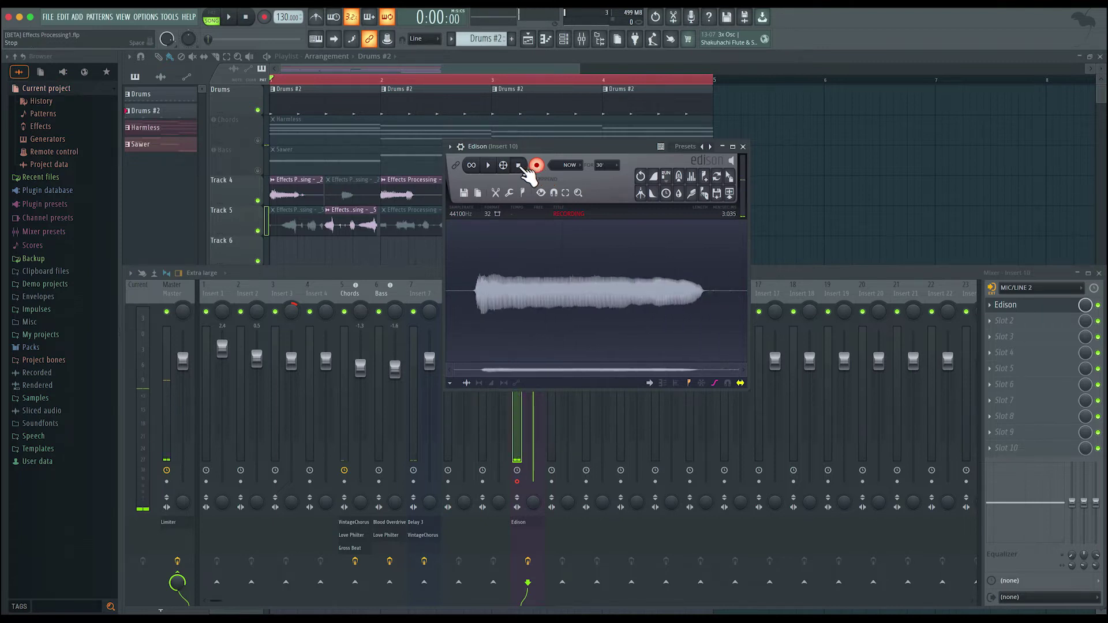
left_click(519, 167)
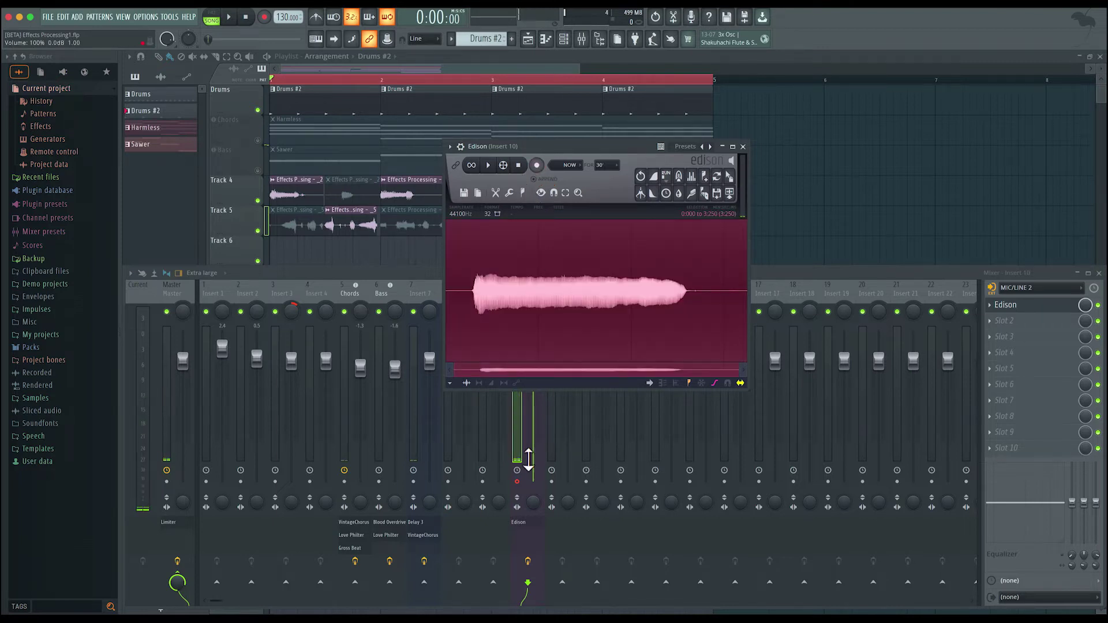
left_click(525, 494)
left_click(532, 146)
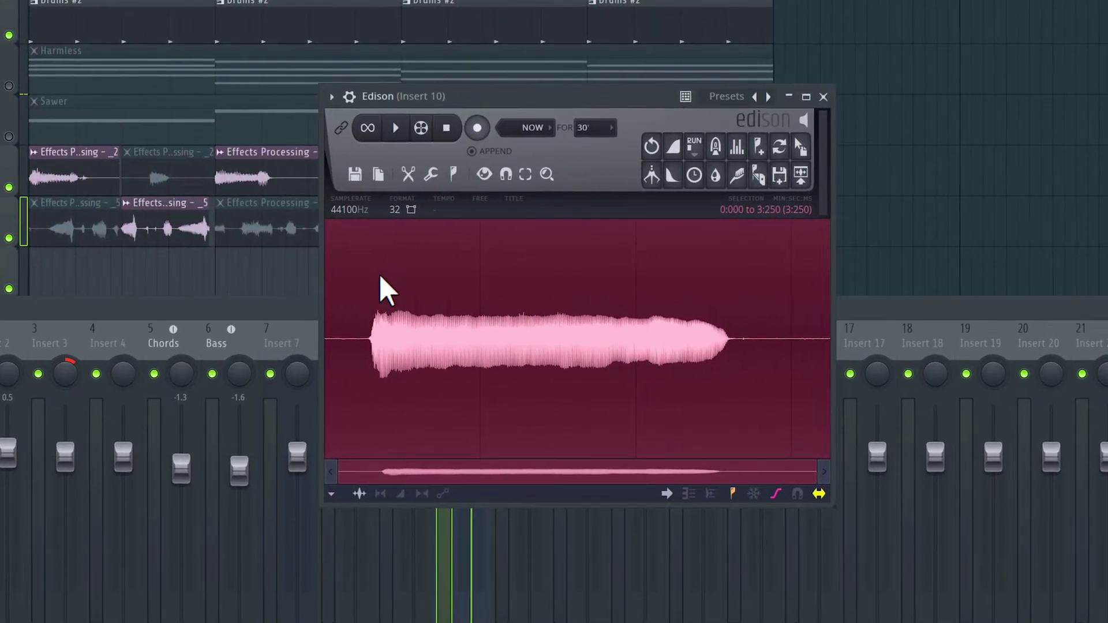
left_click(394, 128)
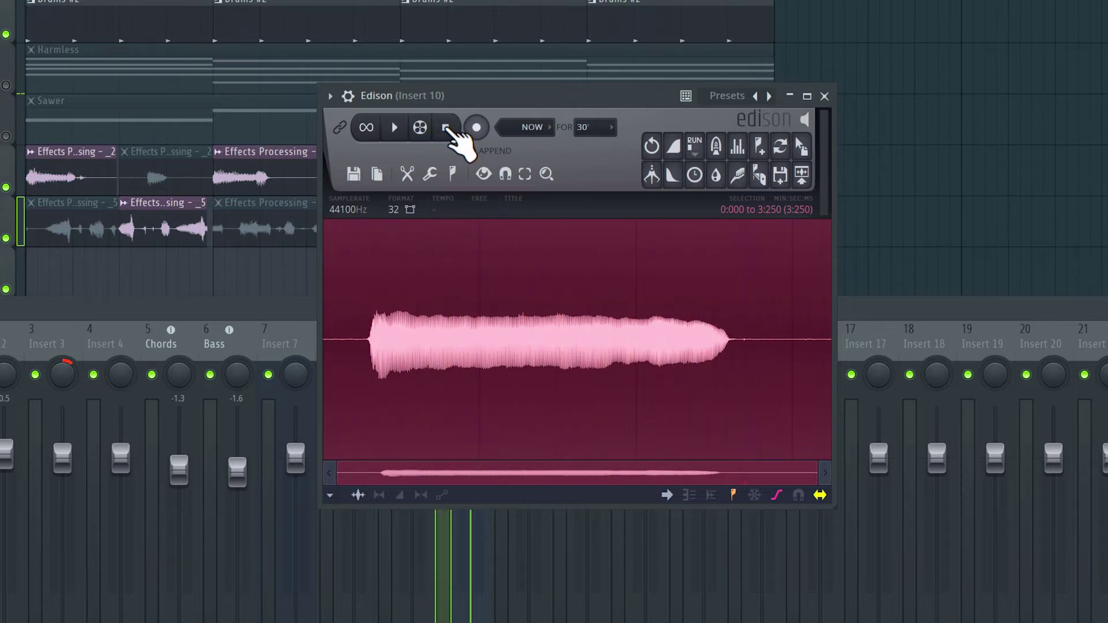
- Run Detect pitch regions from Edison's region menu so the take is marked D#4
left_click(454, 175)
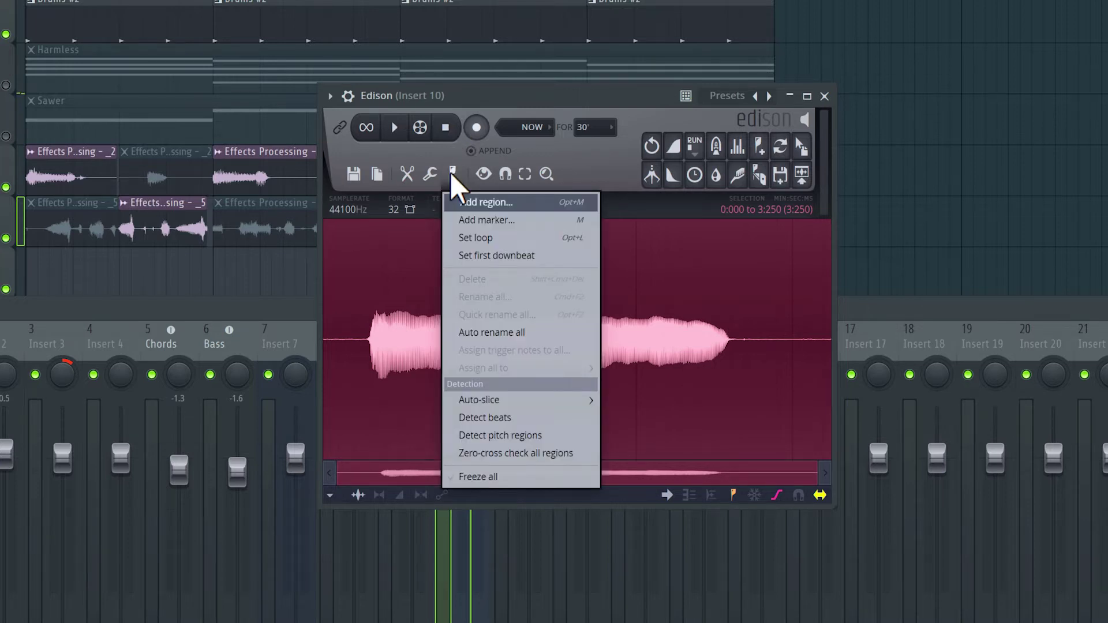
left_click(530, 437)
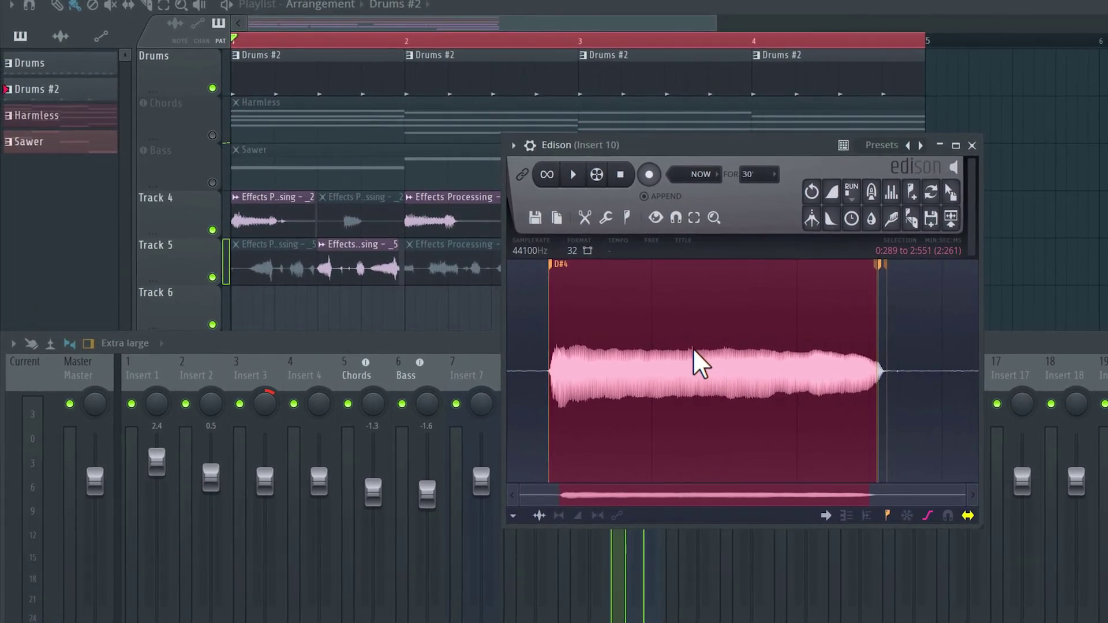
- Turn Track 7 into a Sampler instrument track
scroll(179, 303, "down", 2)
scroll(179, 300, "down", 3)
scroll(179, 299, "up", 1)
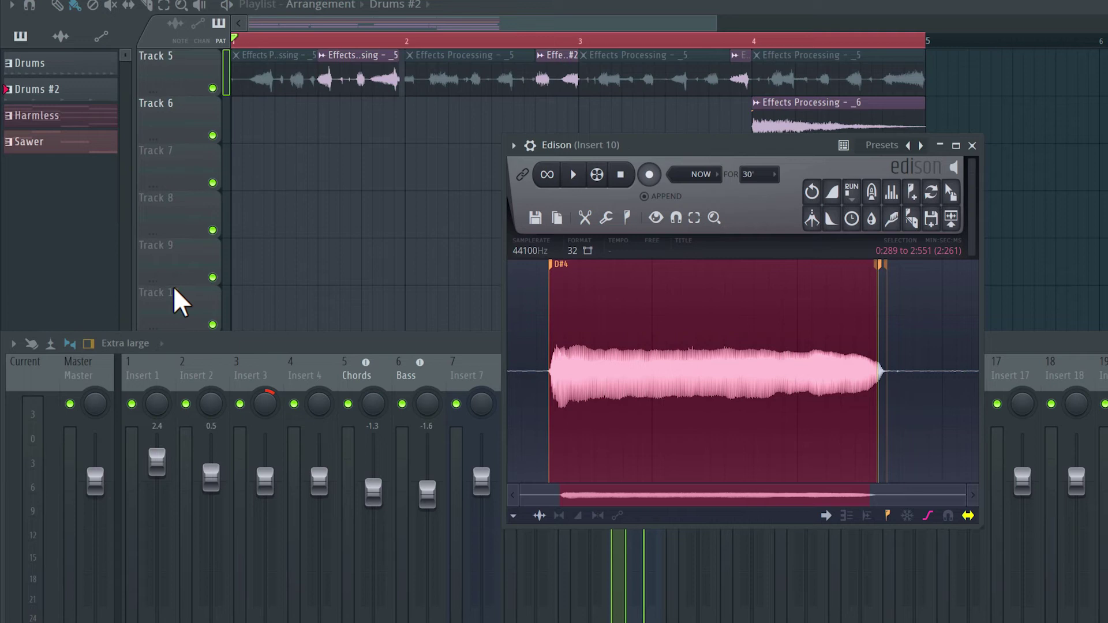
scroll(178, 299, "down", 1)
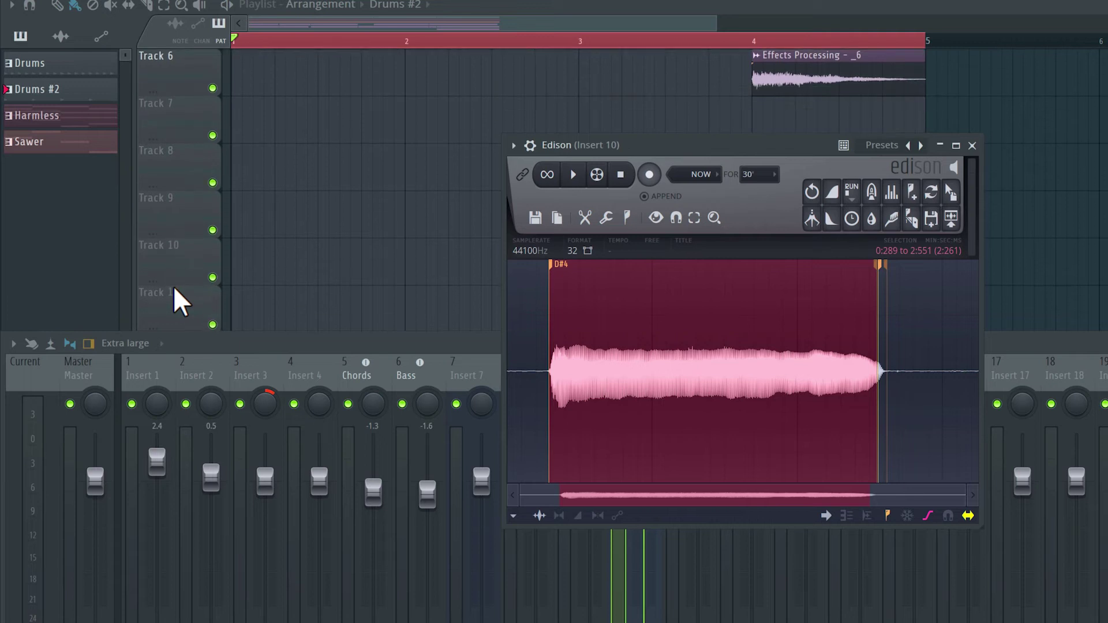
right_click(186, 121)
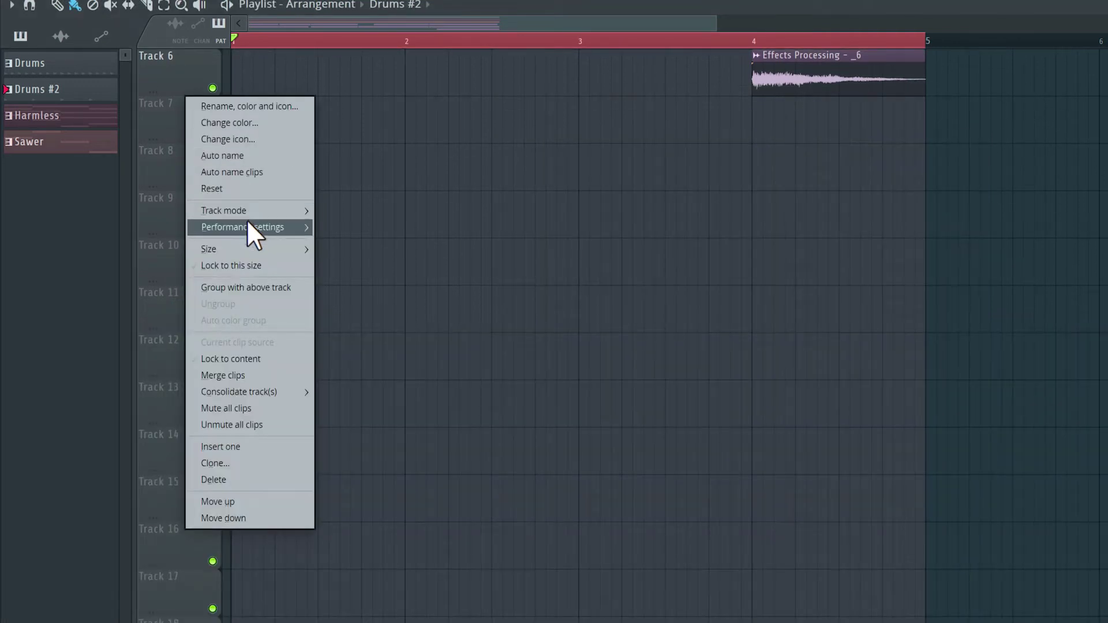
mouse_move(249, 224)
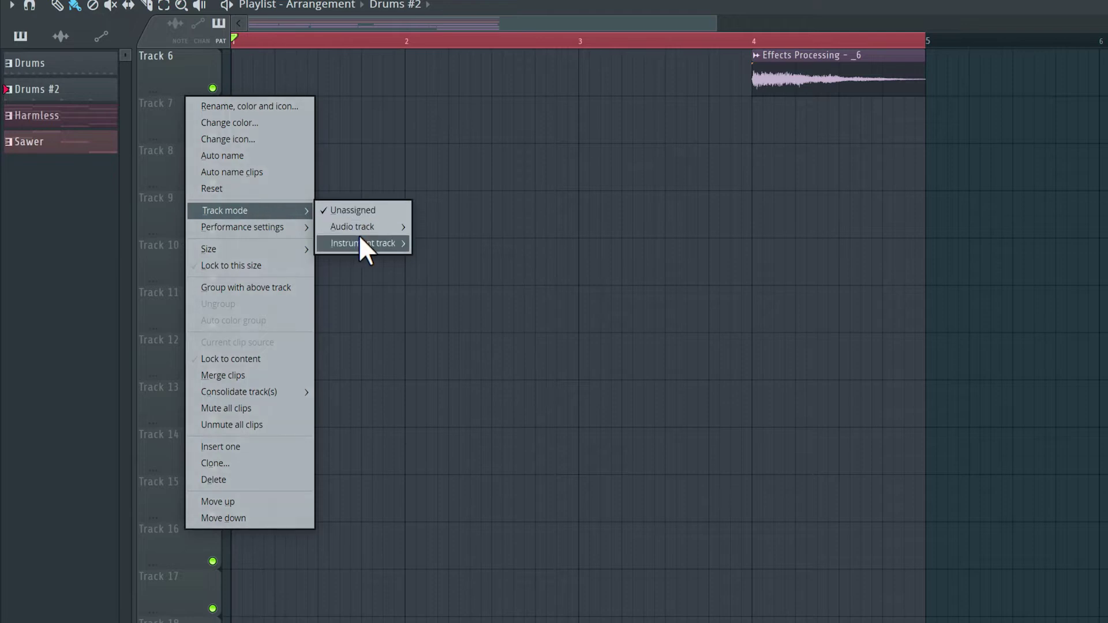
mouse_move(362, 240)
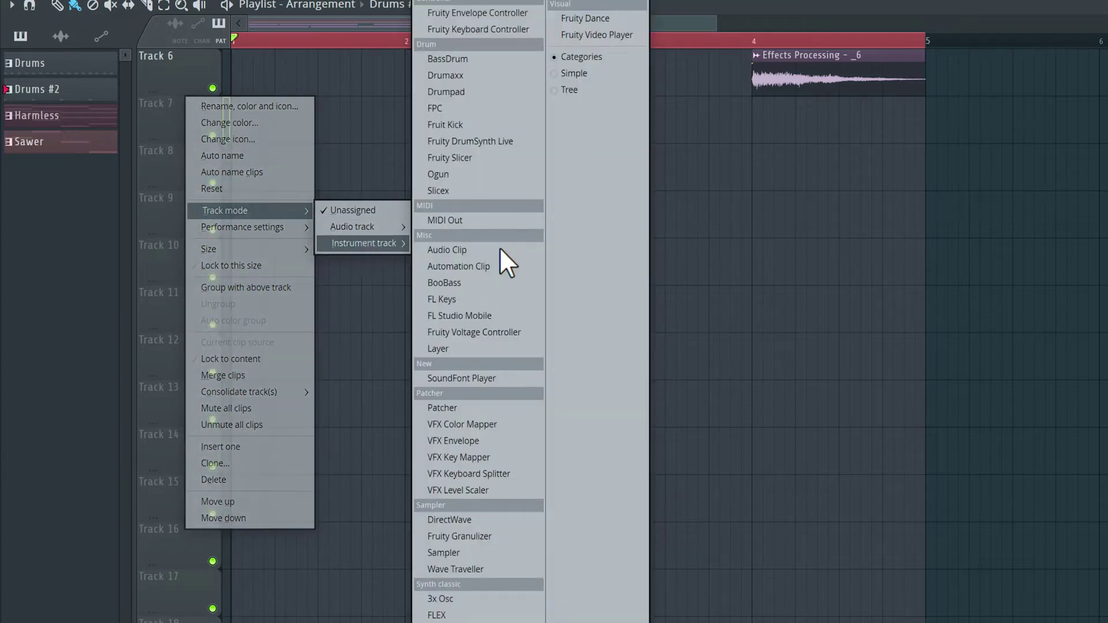
left_click(488, 552)
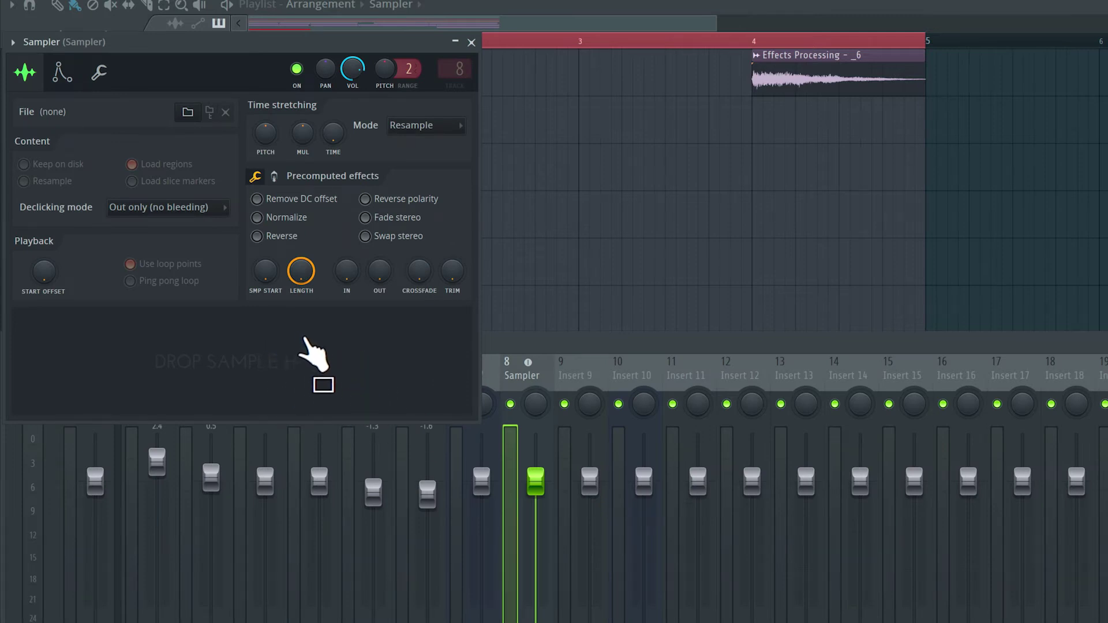
- Drag the Edison voice take into the Sampler as Effects Processing1 - _2.wav
left_click_drag(298, 338, 600, 369)
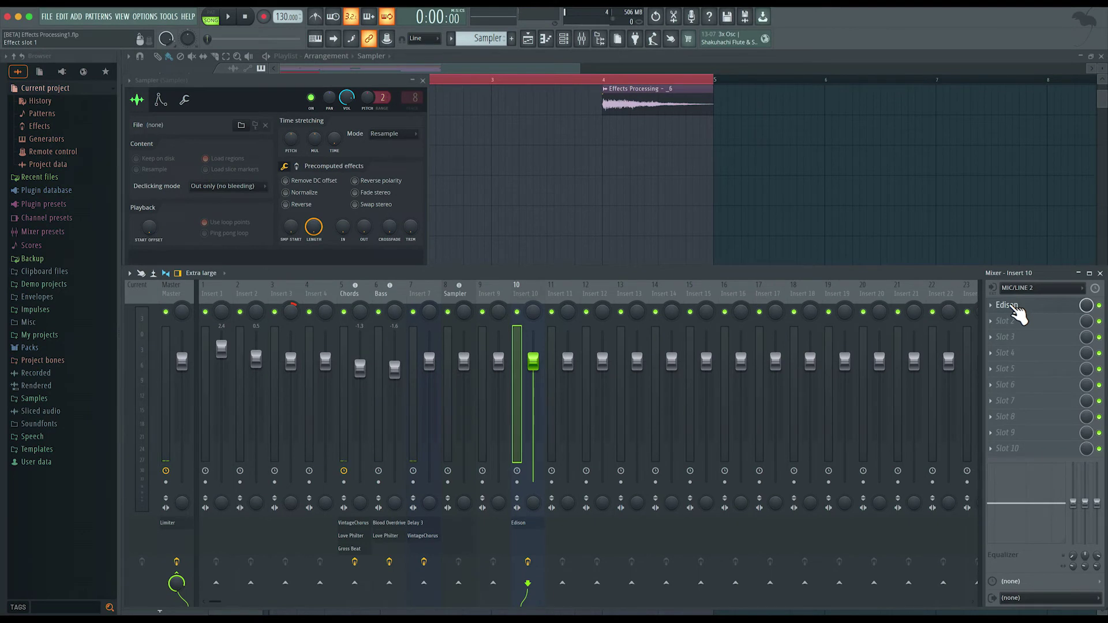
left_click(1016, 311)
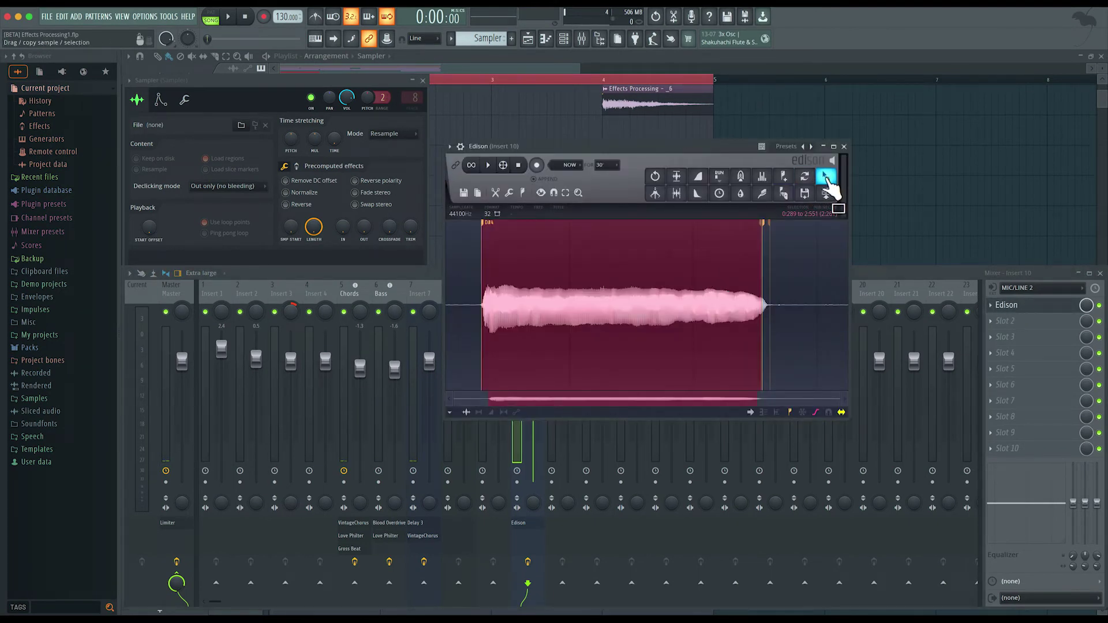
left_click_drag(830, 181, 345, 258)
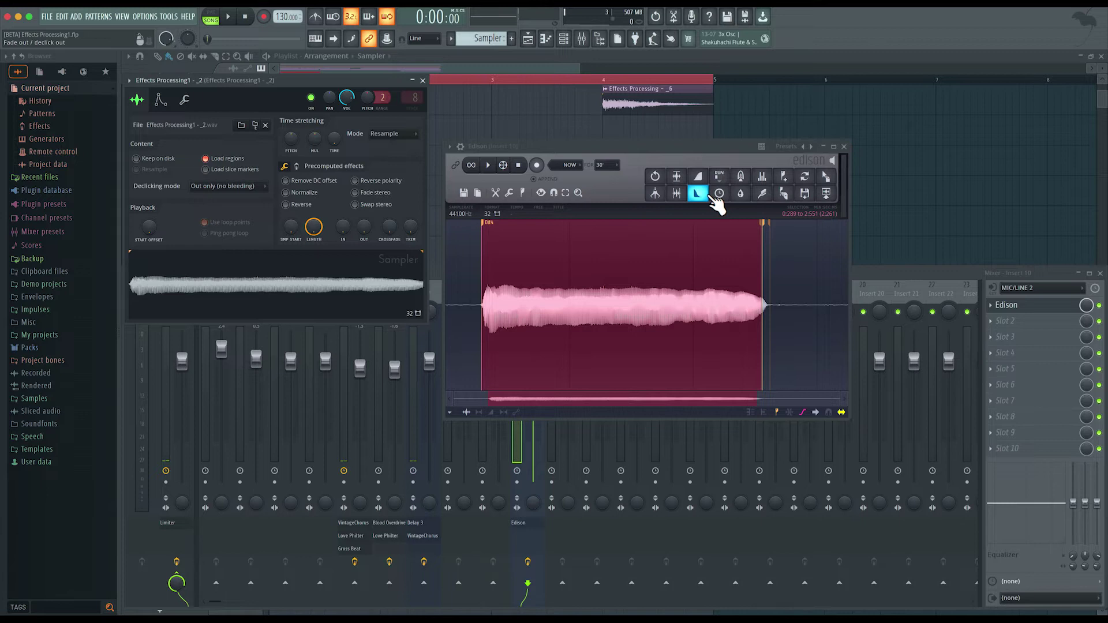
- Close Edison, disable it on Insert 10, and move the Sampler window aside
left_click(844, 147)
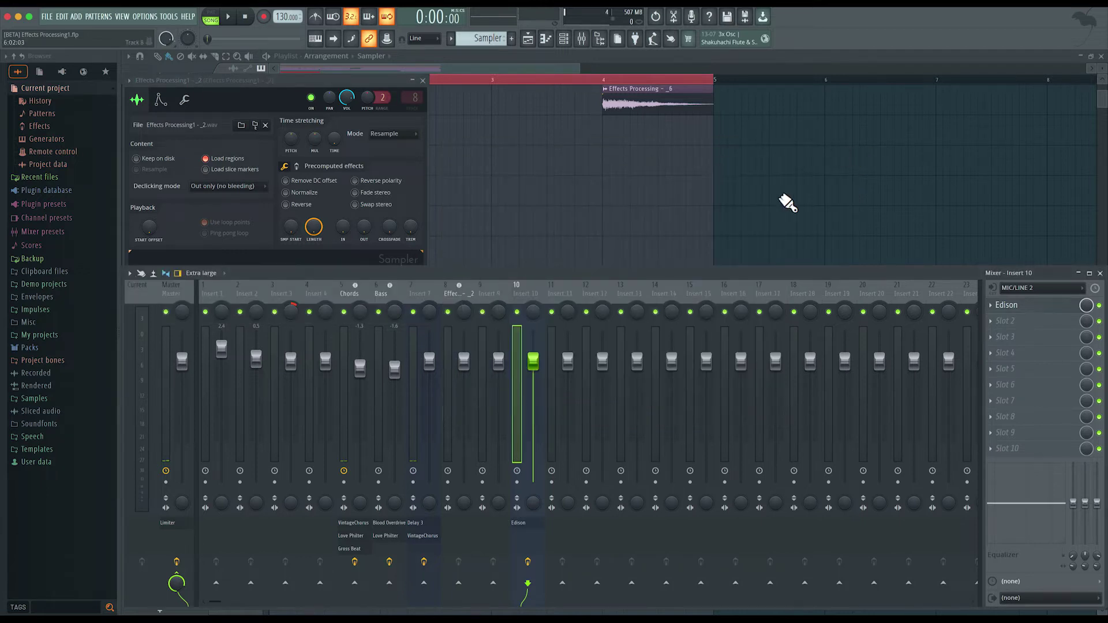
left_click(1098, 305)
left_click_drag(284, 94, 673, 102)
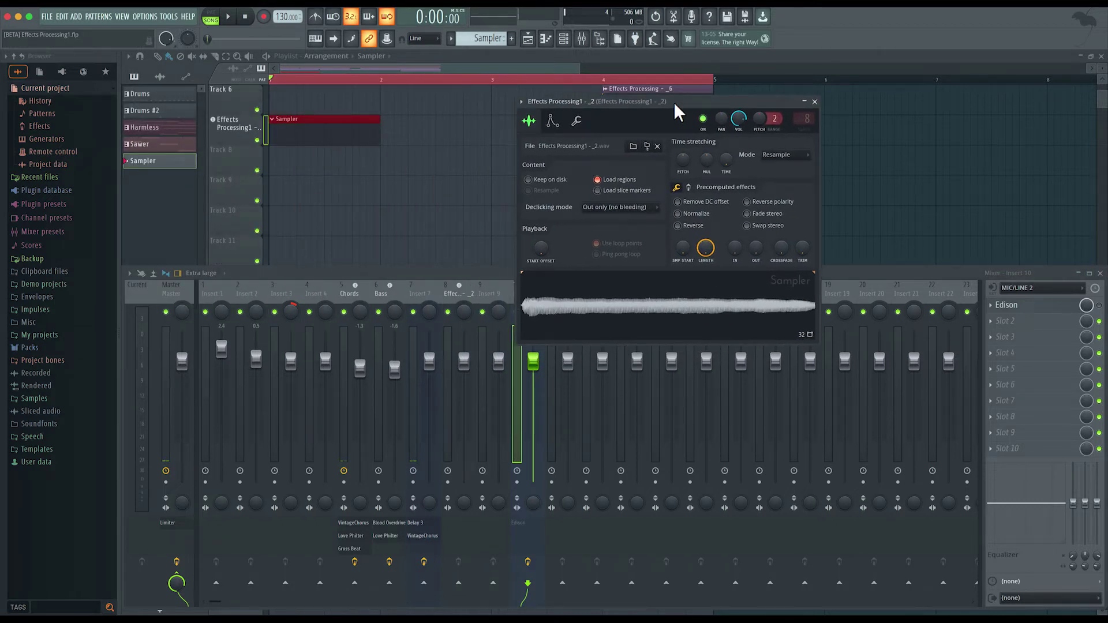
- Audition the voice sample with a couple of notes, then show its Sampler settings moved left
left_click(571, 43)
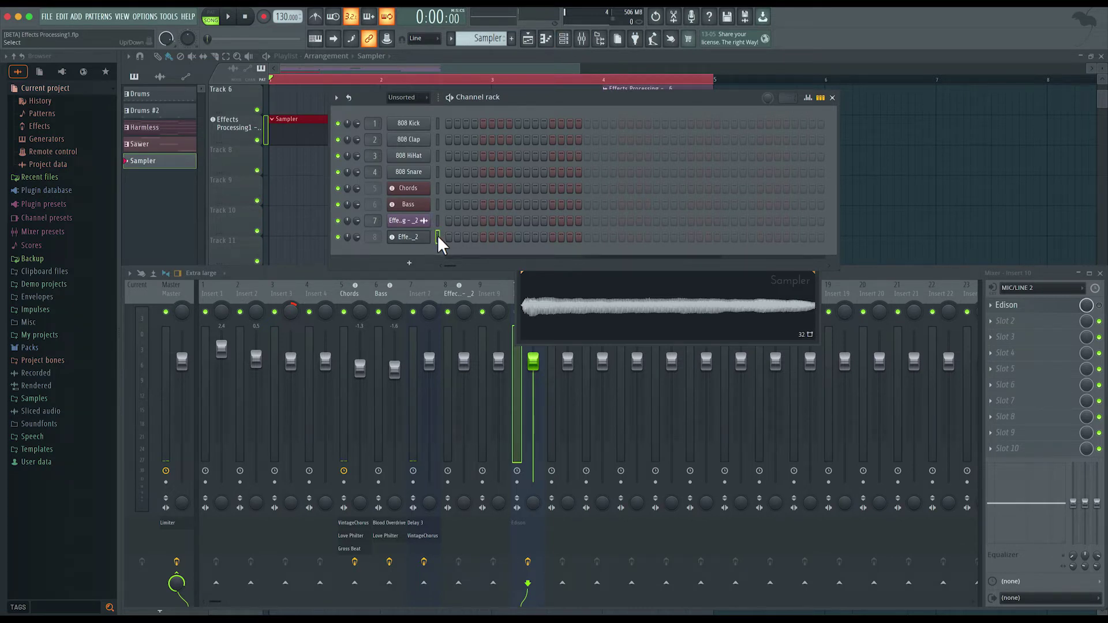
key("v")
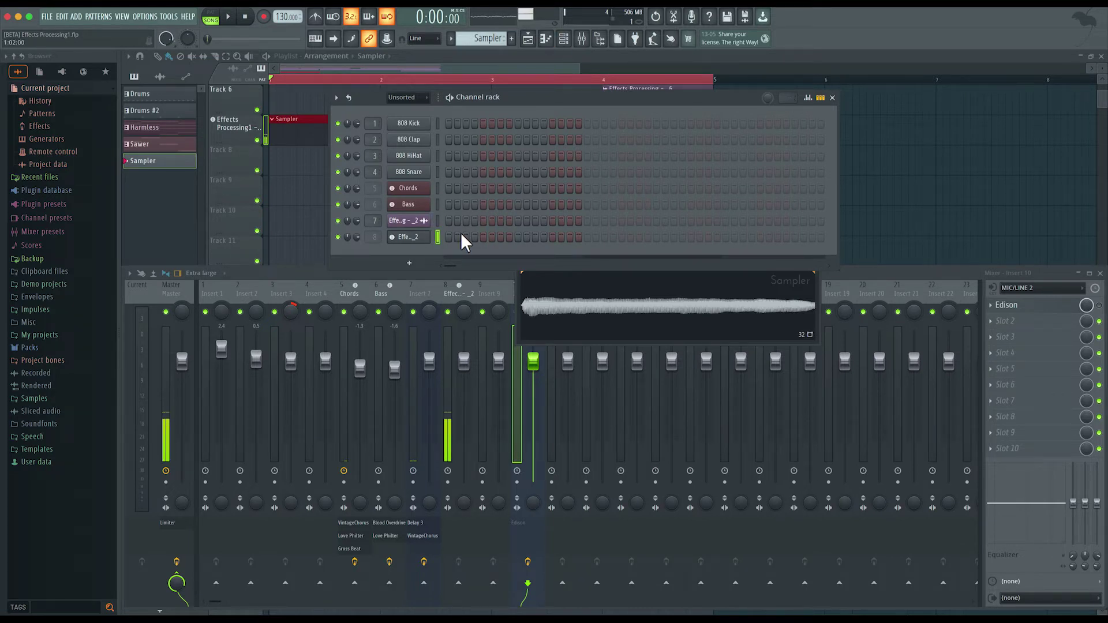
key("b")
left_click(831, 98)
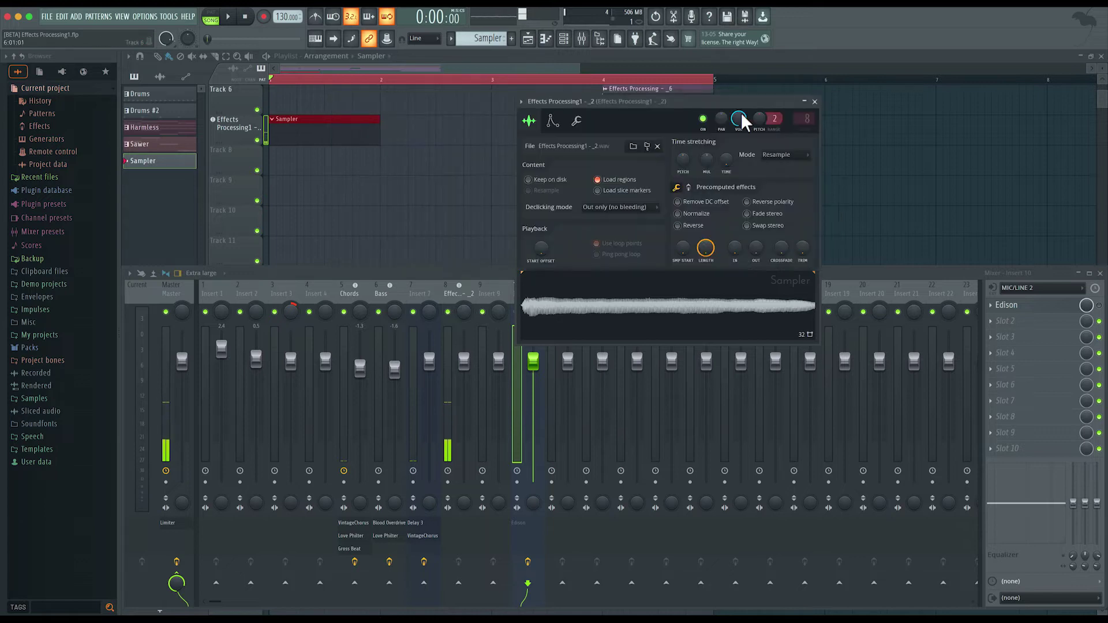
left_click_drag(605, 103, 561, 103)
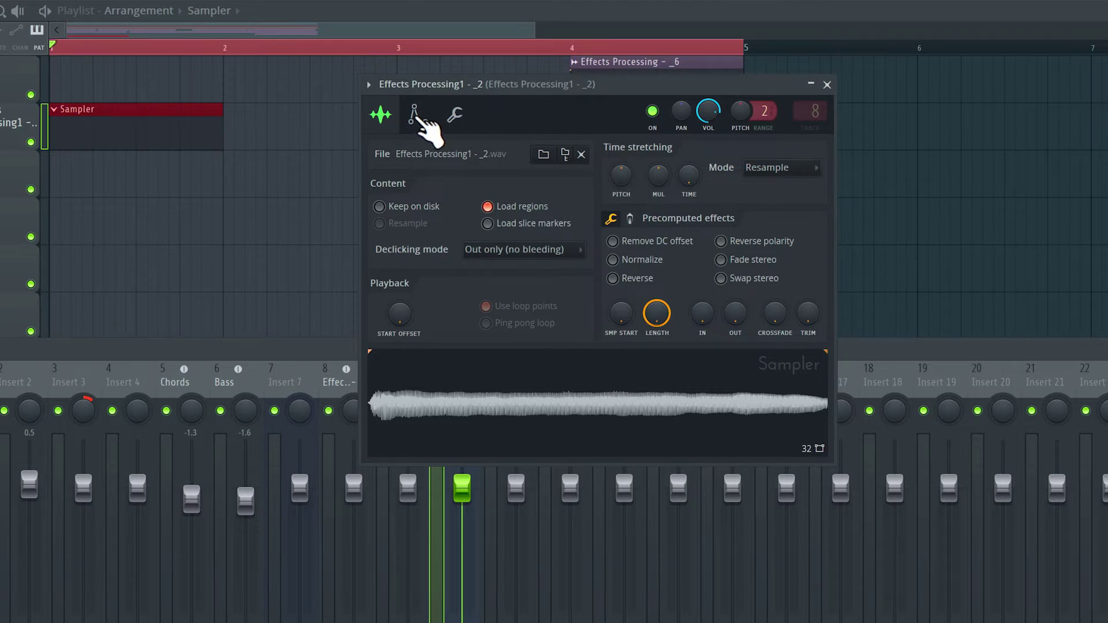
- Enable the Sampler's volume envelope and test it with G5 and a C chord
left_click(413, 115)
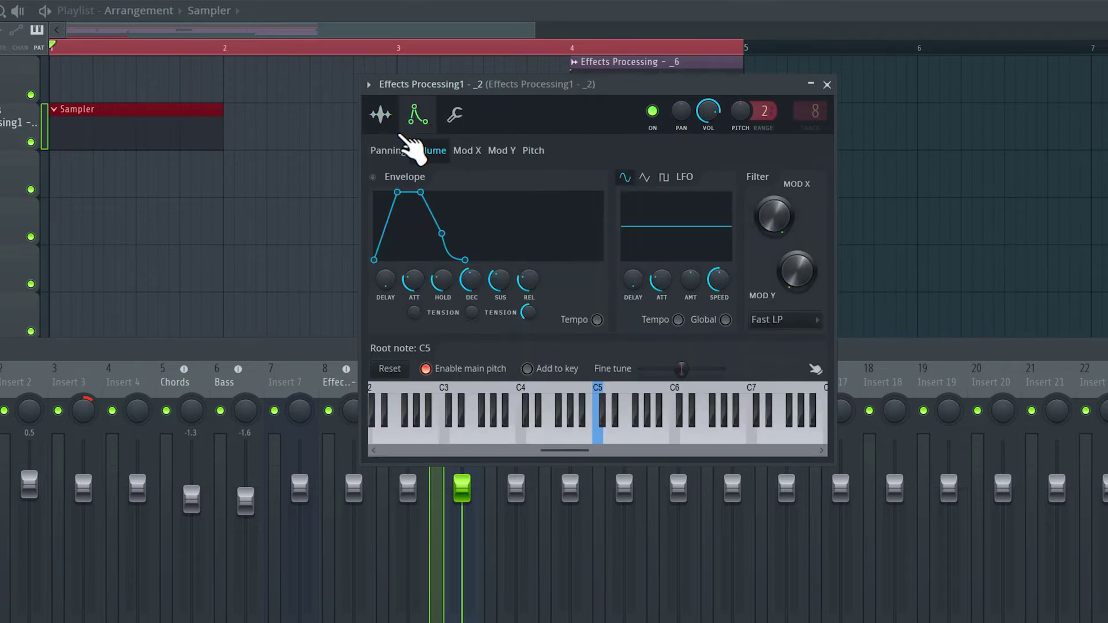
left_click(373, 177)
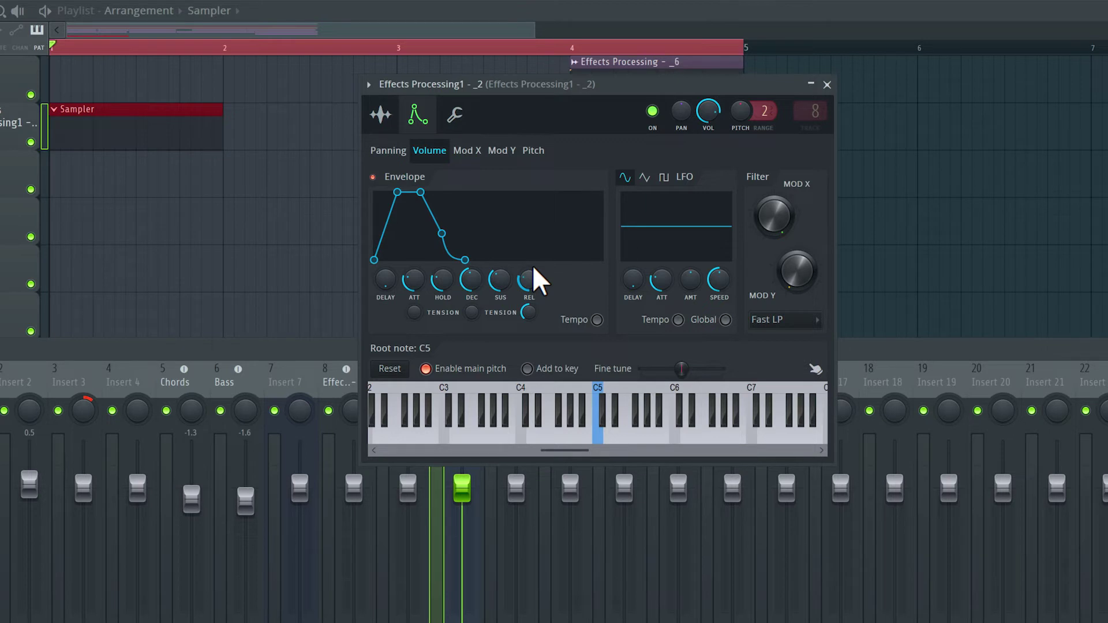
key("b")
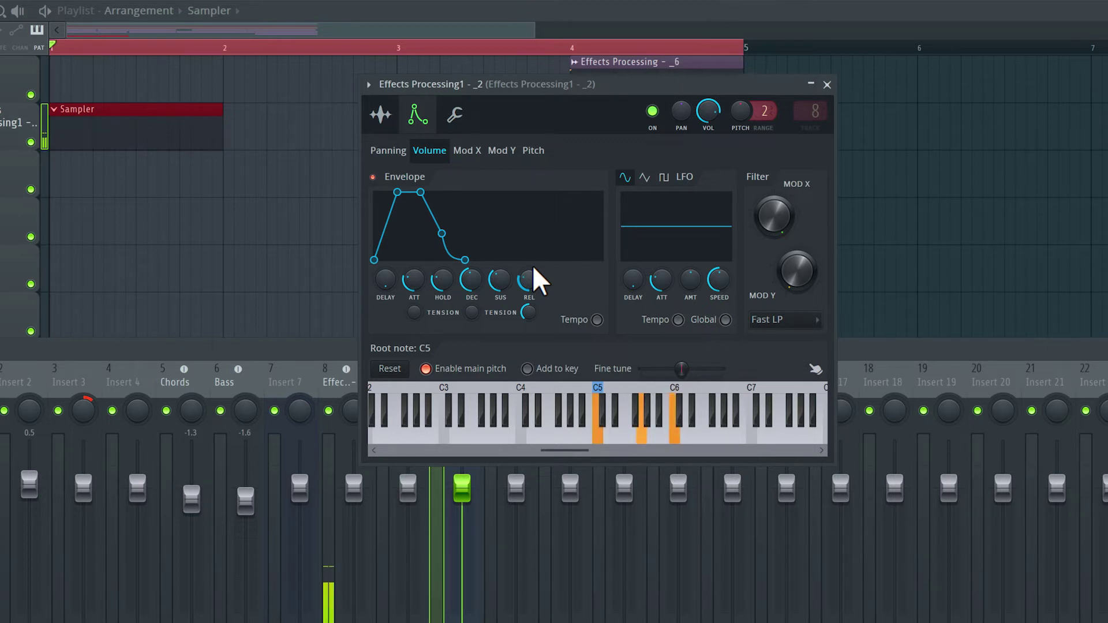
key("z")
key("c")
key("b")
key("comma")
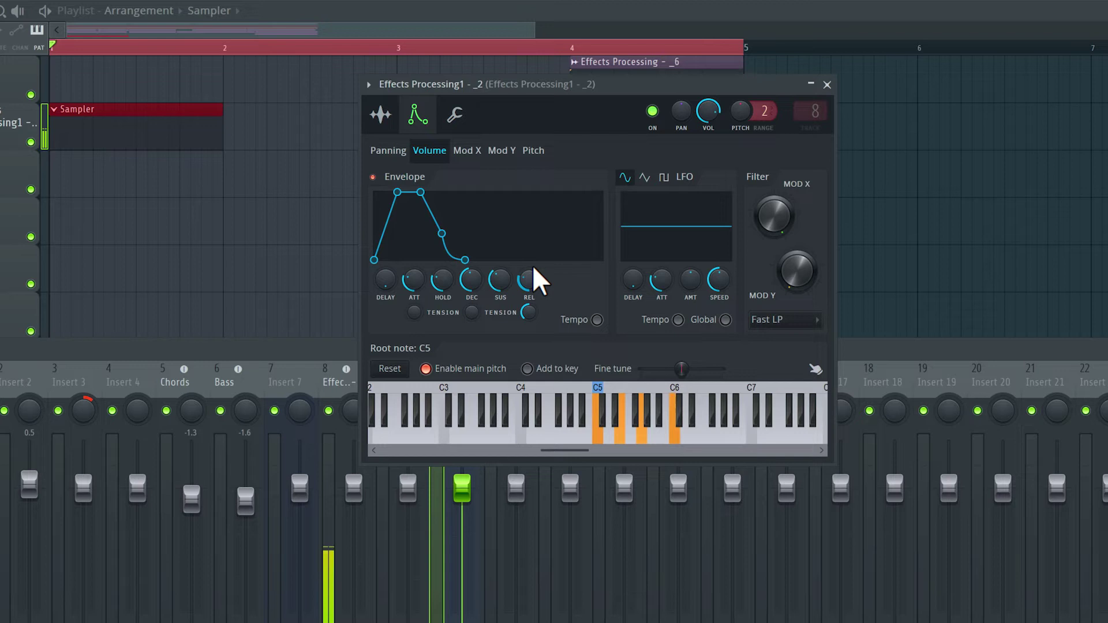
key("period")
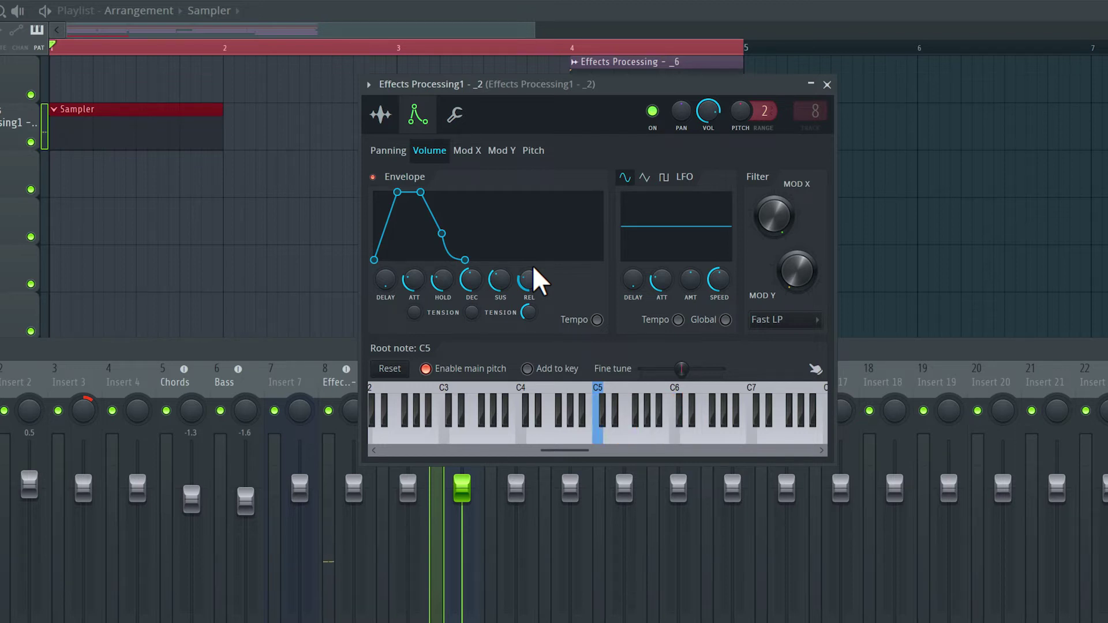
- Set the envelope attack to zero, test with D5 and C6, and return to the sample page
left_click_drag(414, 280, 414, 315)
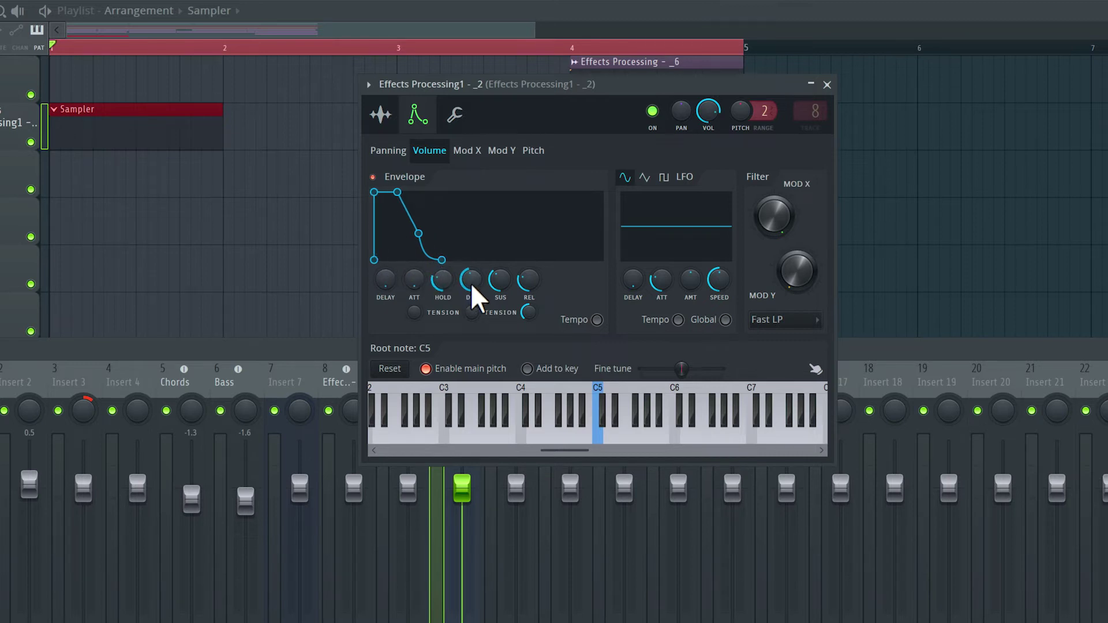
key("w")
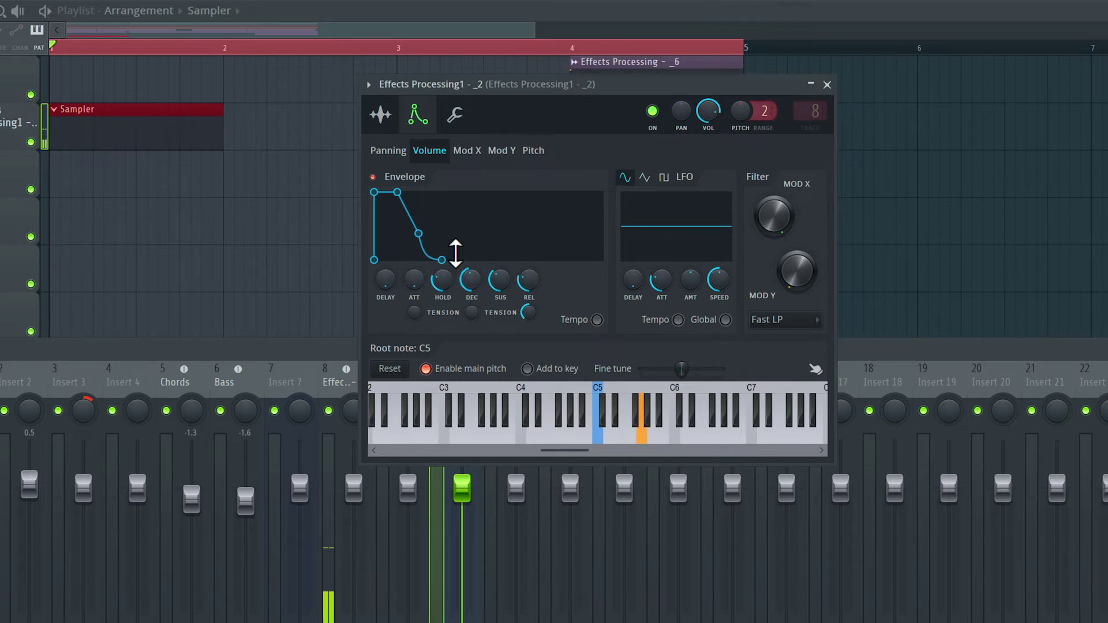
key("i")
left_click(388, 123)
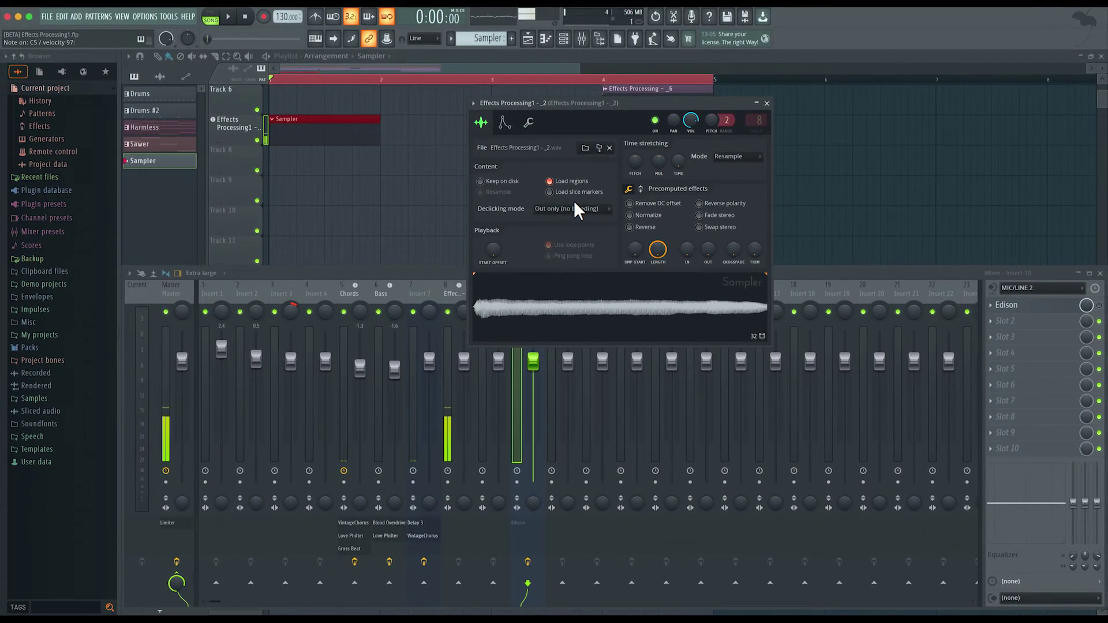
left_click_drag(611, 306, 629, 305)
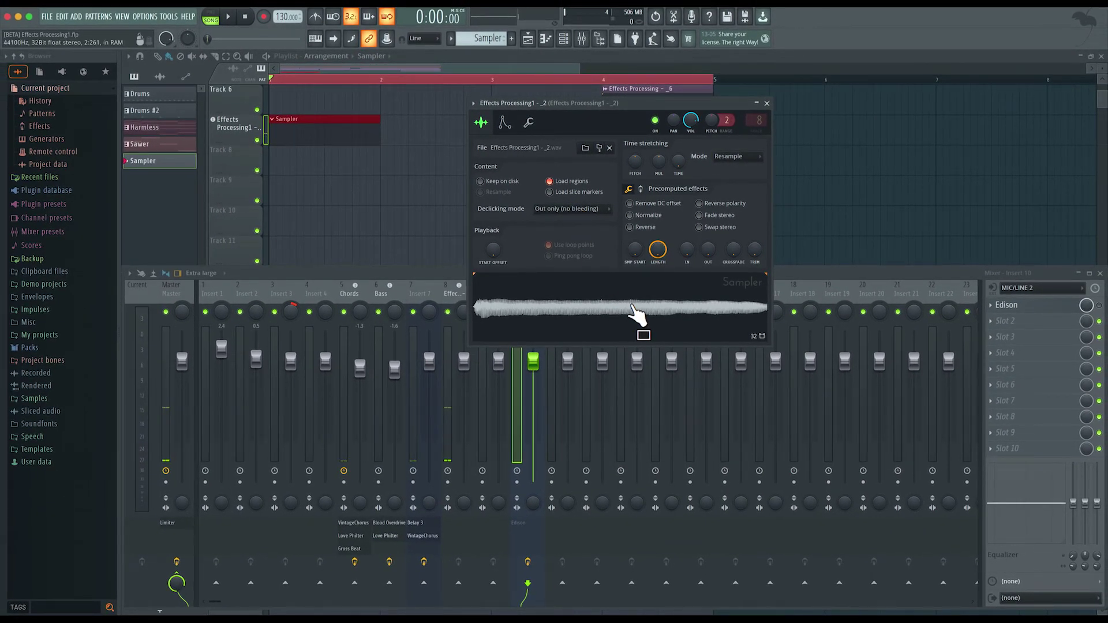
- Route the voice sample to mixer Insert 8 and load a Tuner in slot 1, reading D#4 −18 cents
left_click_drag(540, 305, 450, 295)
left_click(1010, 306)
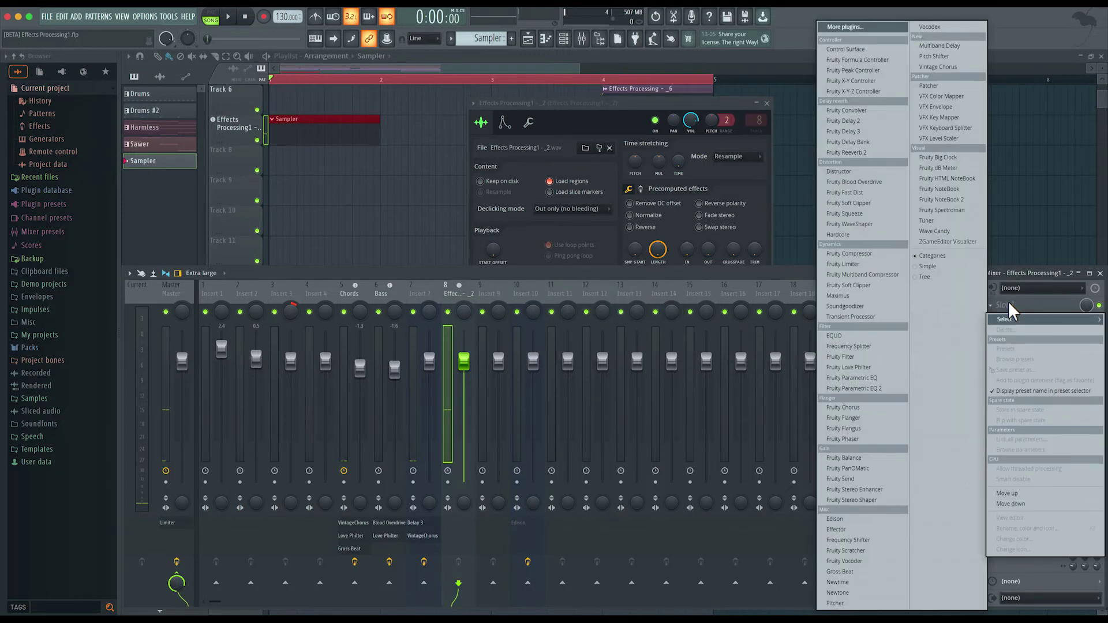
left_click(928, 221)
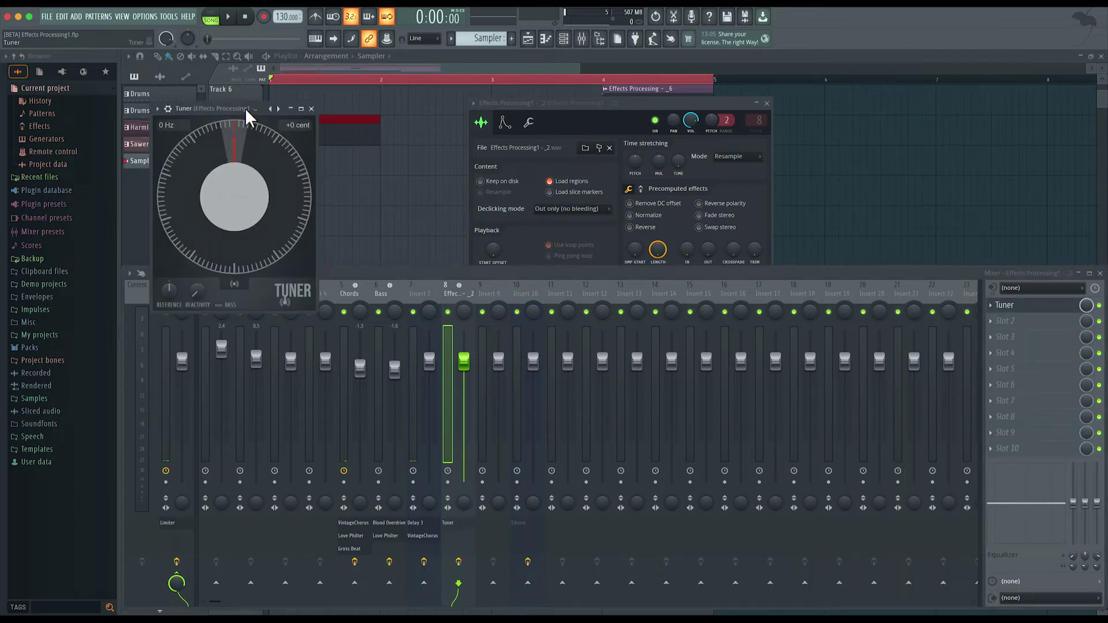
left_click_drag(245, 109, 251, 105)
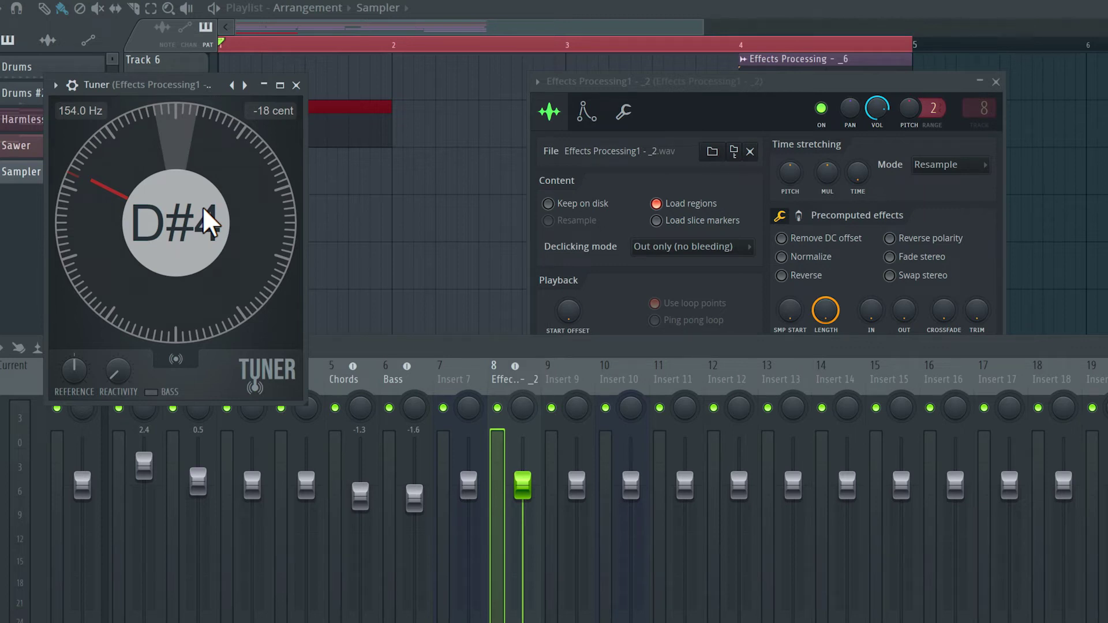
- Retune the voice sample down to about C4 using pitch range 3, then close the Tuner
left_click(712, 88)
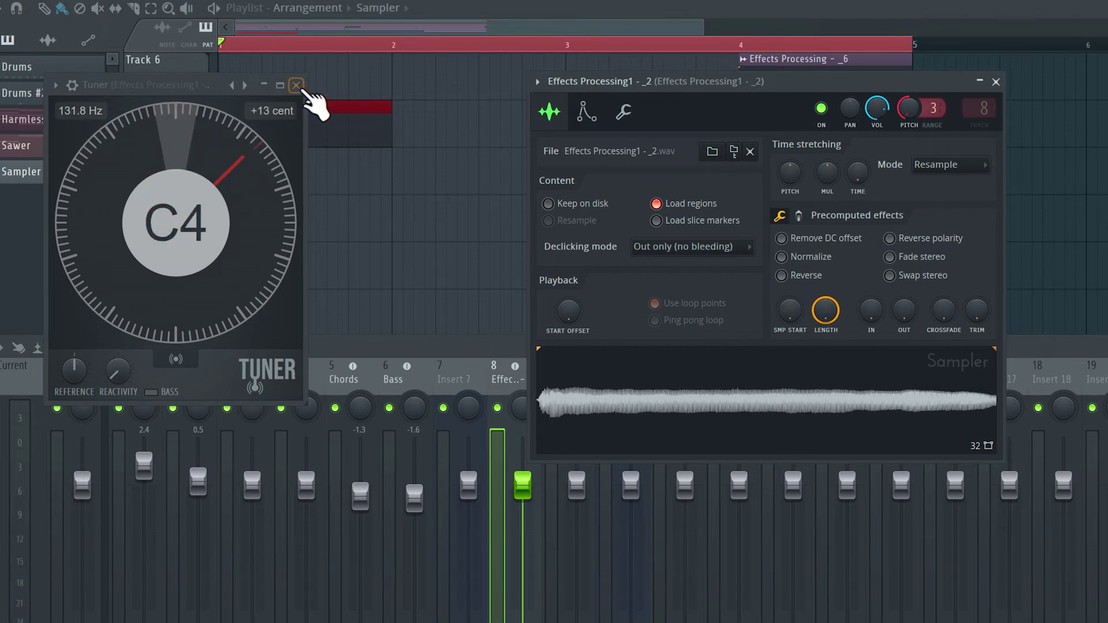
left_click(296, 85)
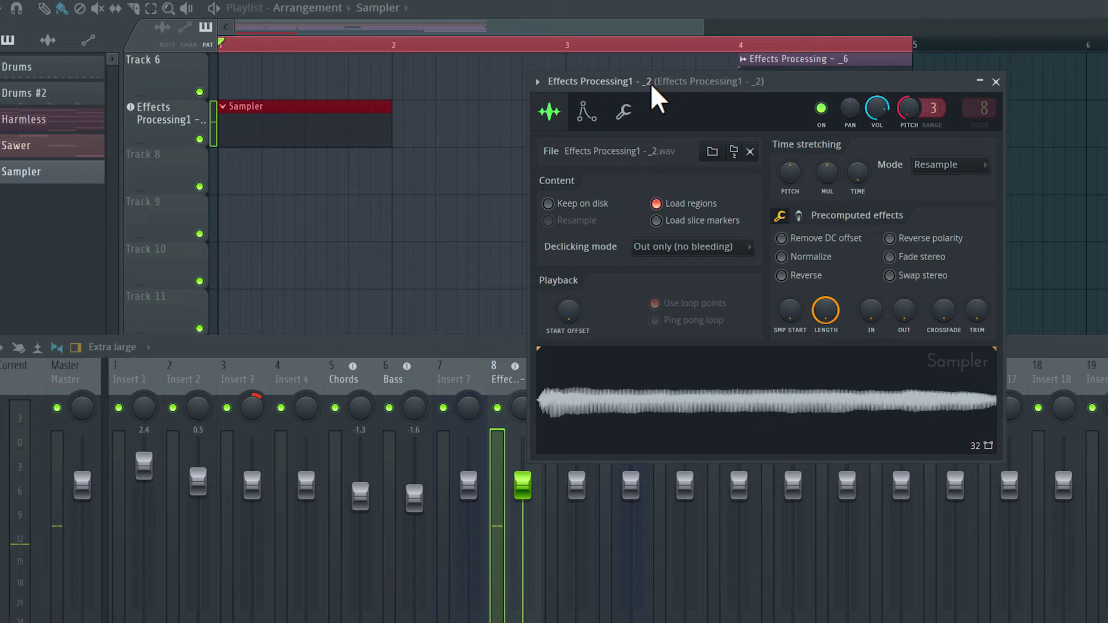
- Open the Chords pattern's piano roll and copy all its chord notes
scroll(292, 180, "up", 5)
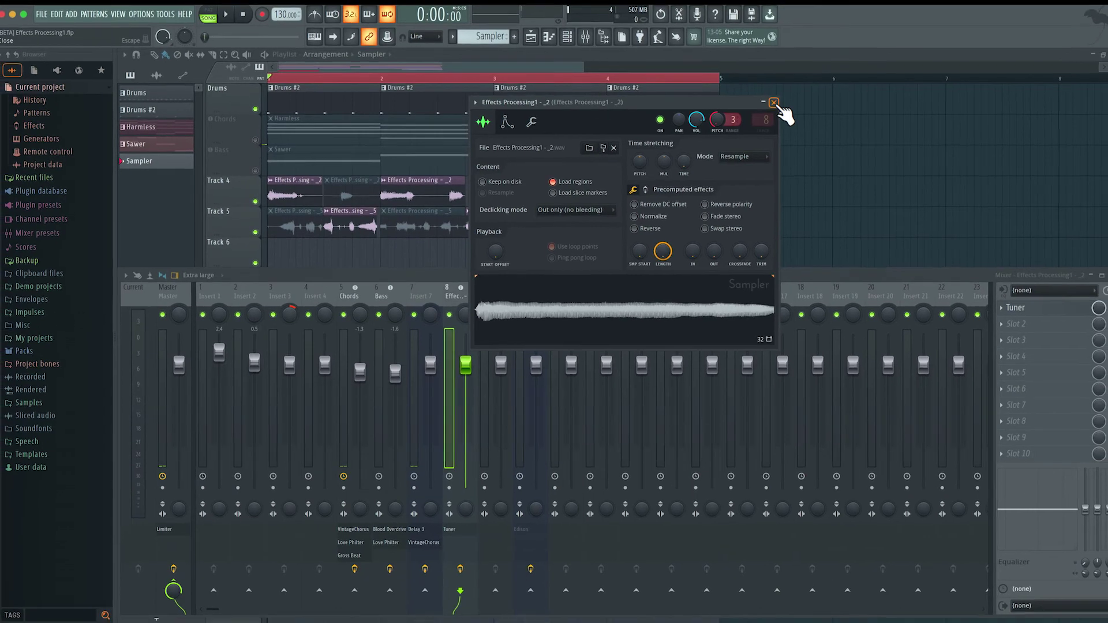
left_click(973, 84)
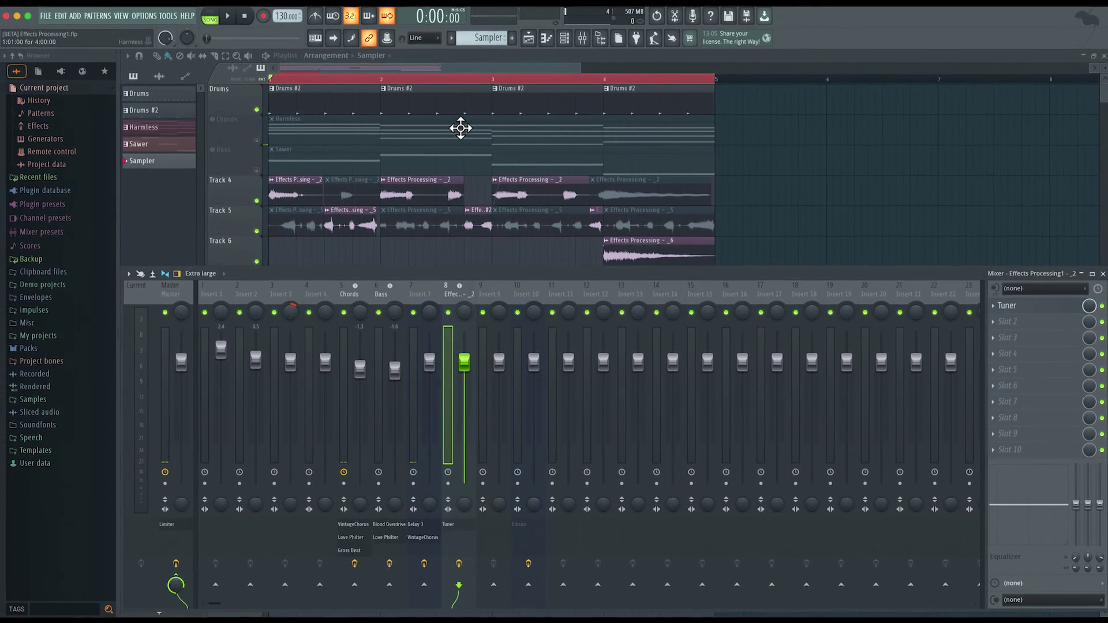
key("F9")
double_click(339, 137)
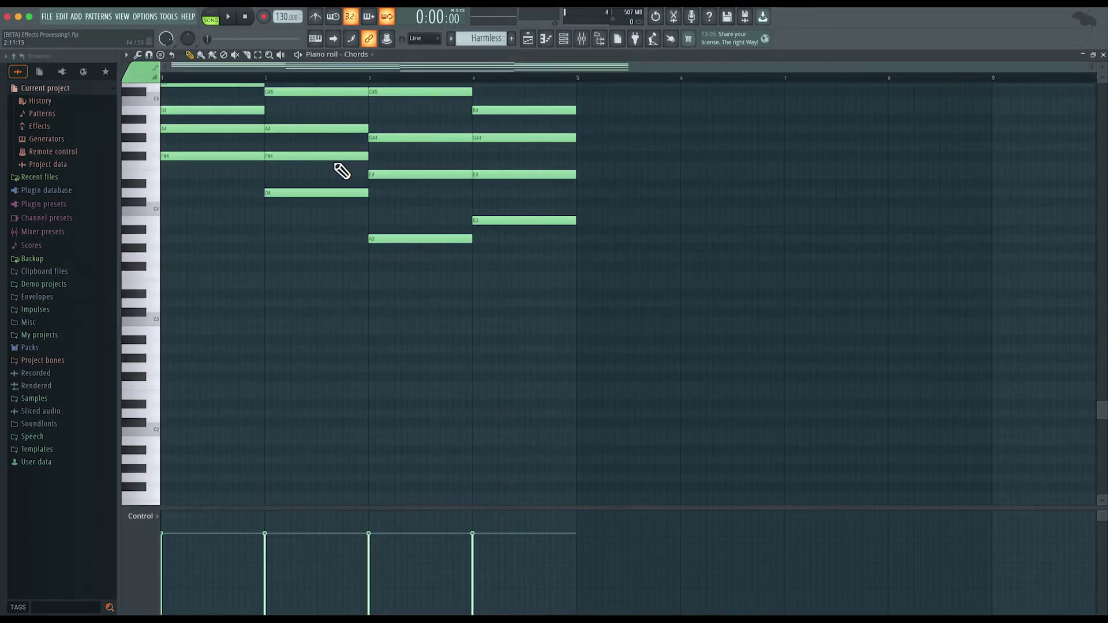
scroll(340, 171, "up", 3)
key("super+a")
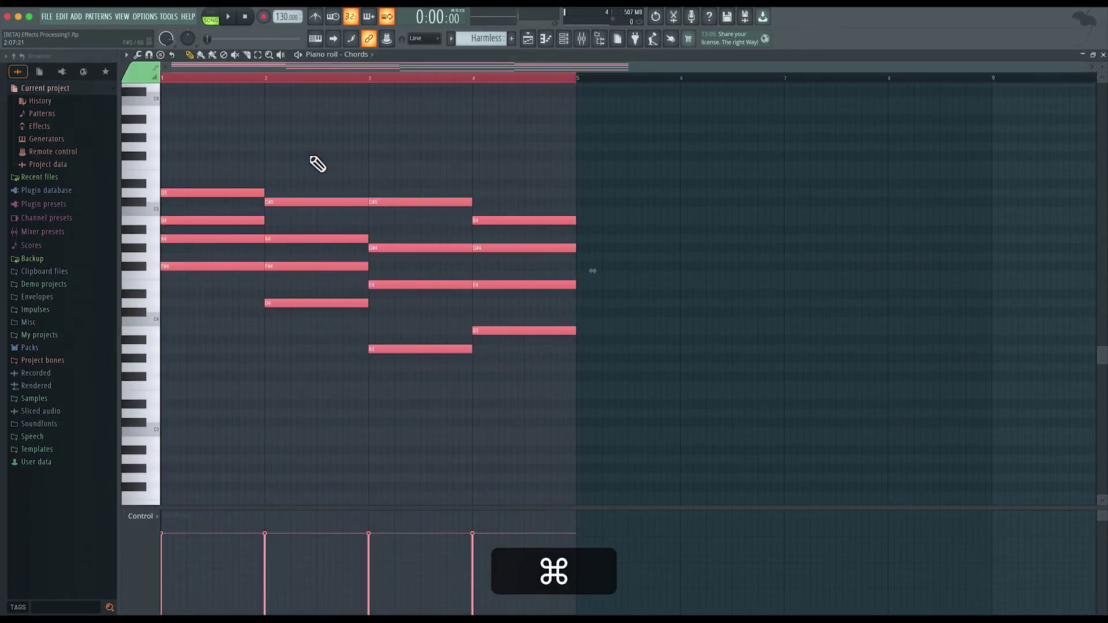
- Switch to the Sampler pattern and open its empty piano roll
left_click(1103, 55)
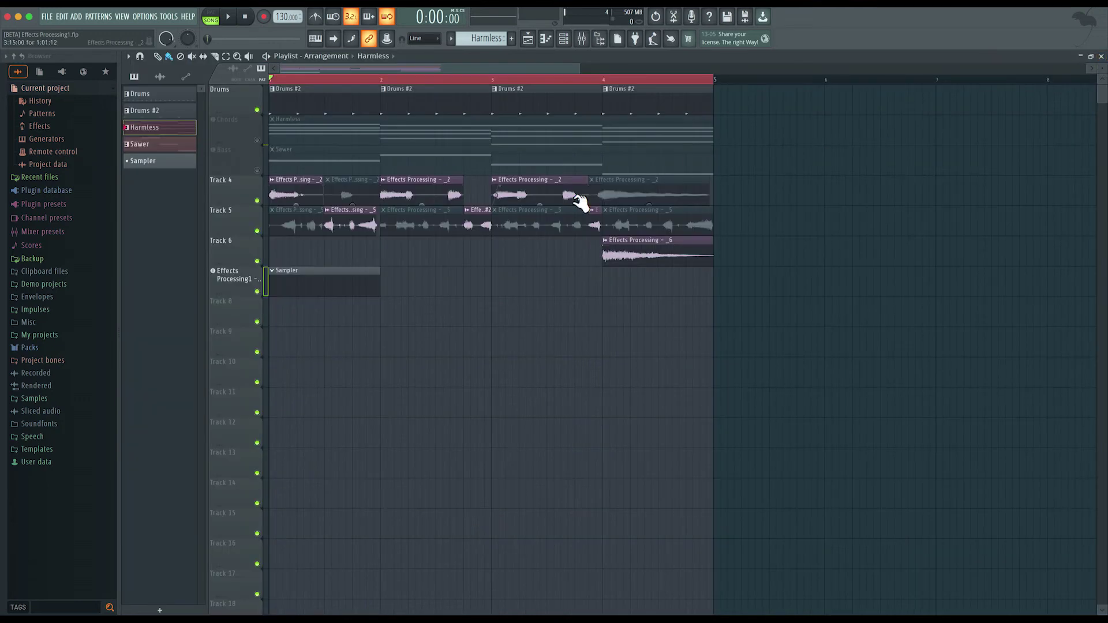
left_click(511, 39)
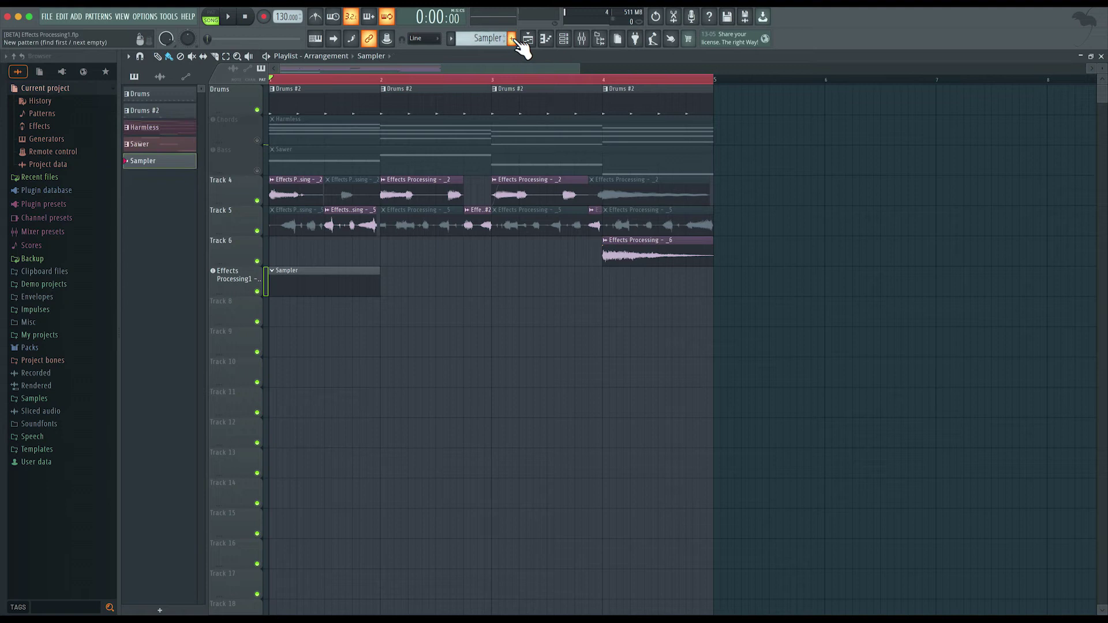
left_click(548, 40)
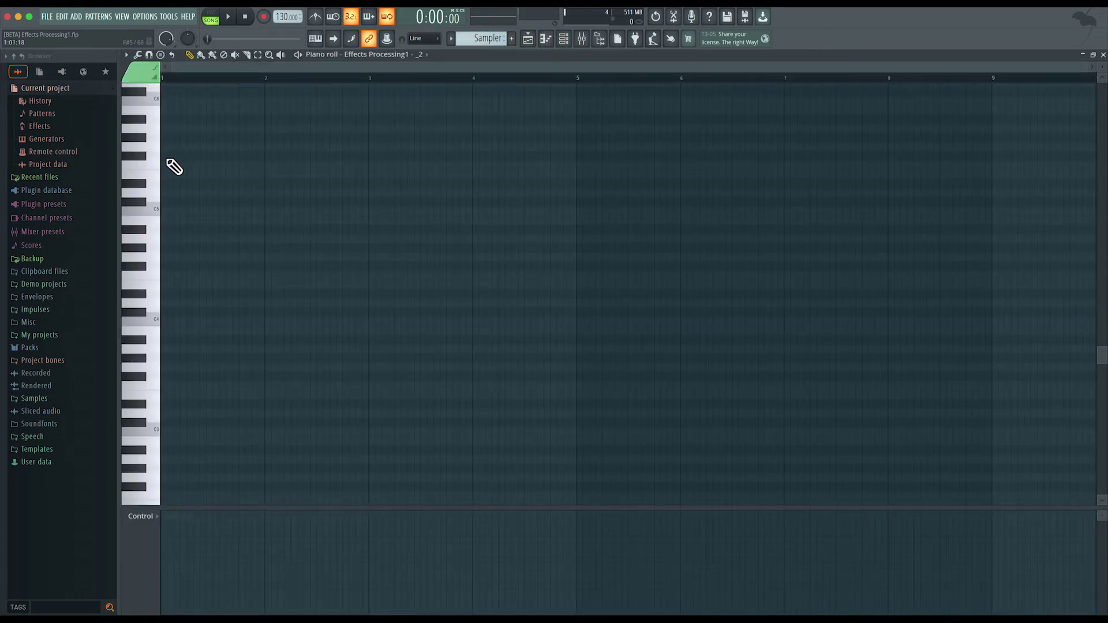
- Paste the chord progression into the Sampler pattern and play it once
key("ctrl+v")
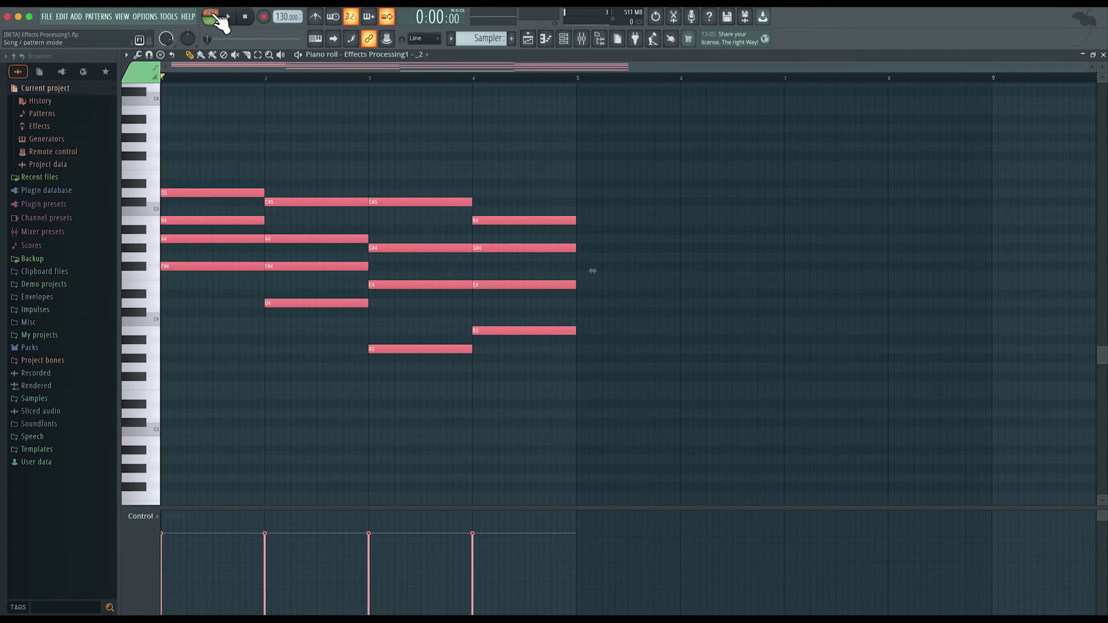
left_click(226, 17)
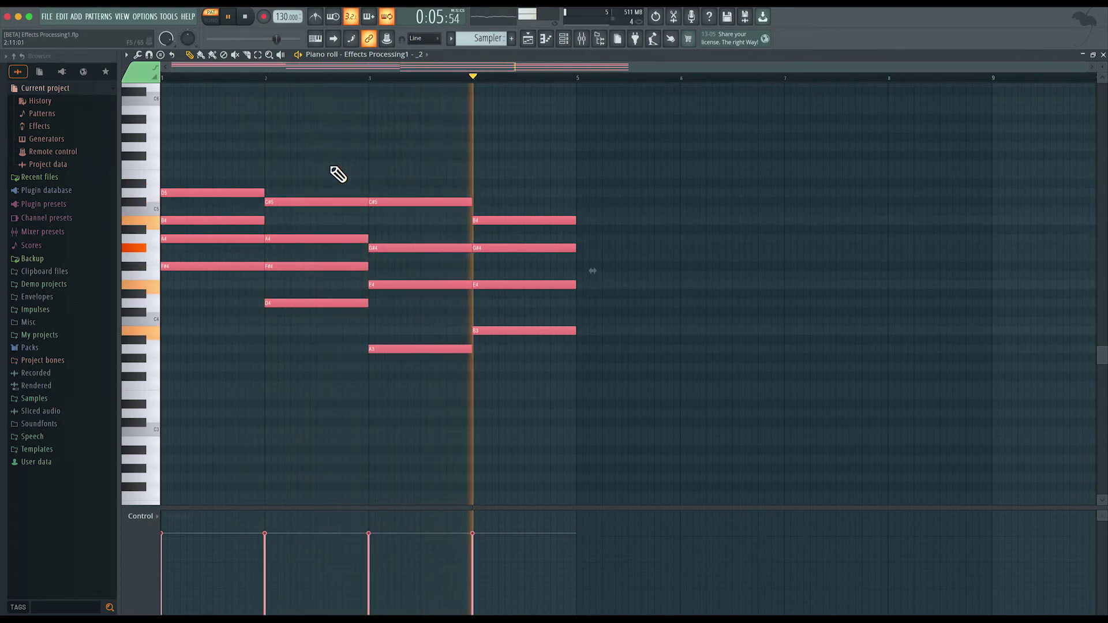
key("space")
- Transpose all pasted chords up one octave and play the progression again
left_click_drag(169, 163, 567, 372)
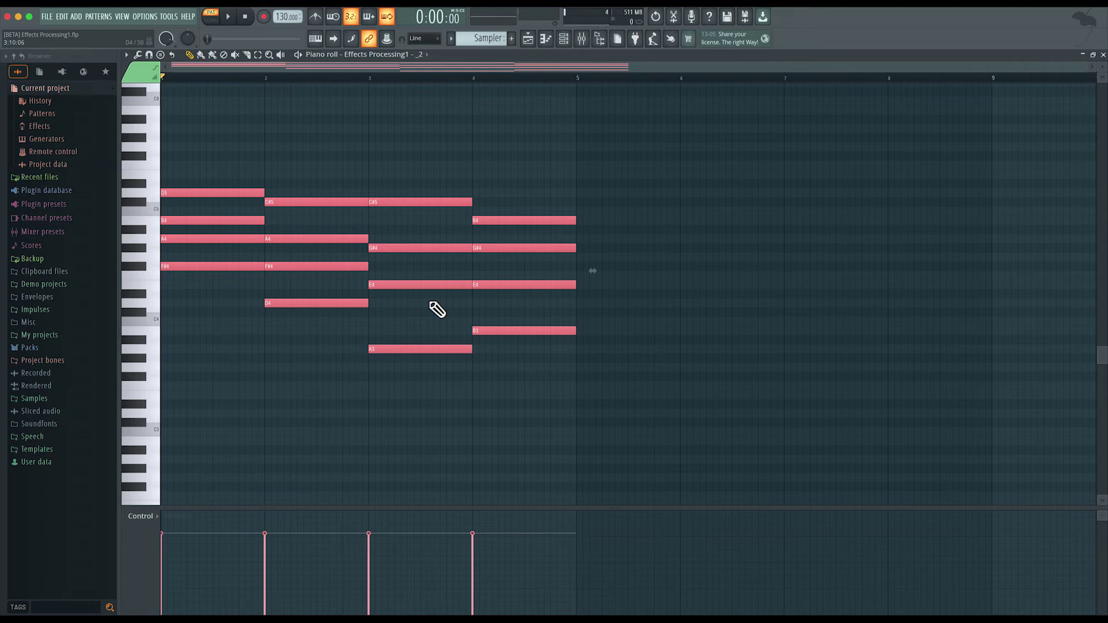
key("ctrl+Up")
scroll(437, 310, "up", 4)
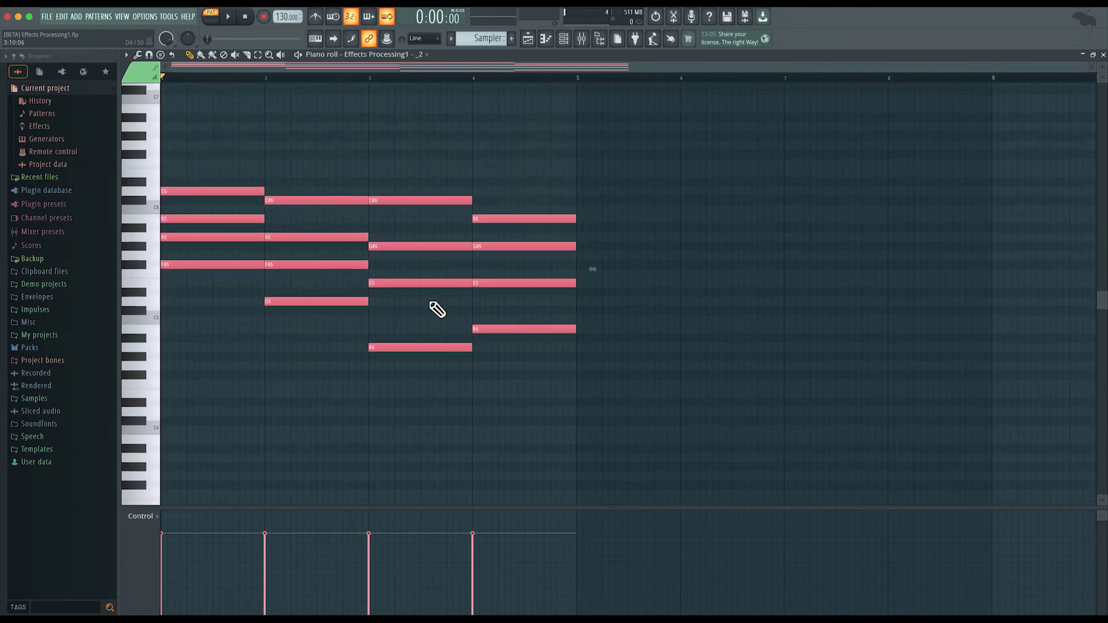
key("space")
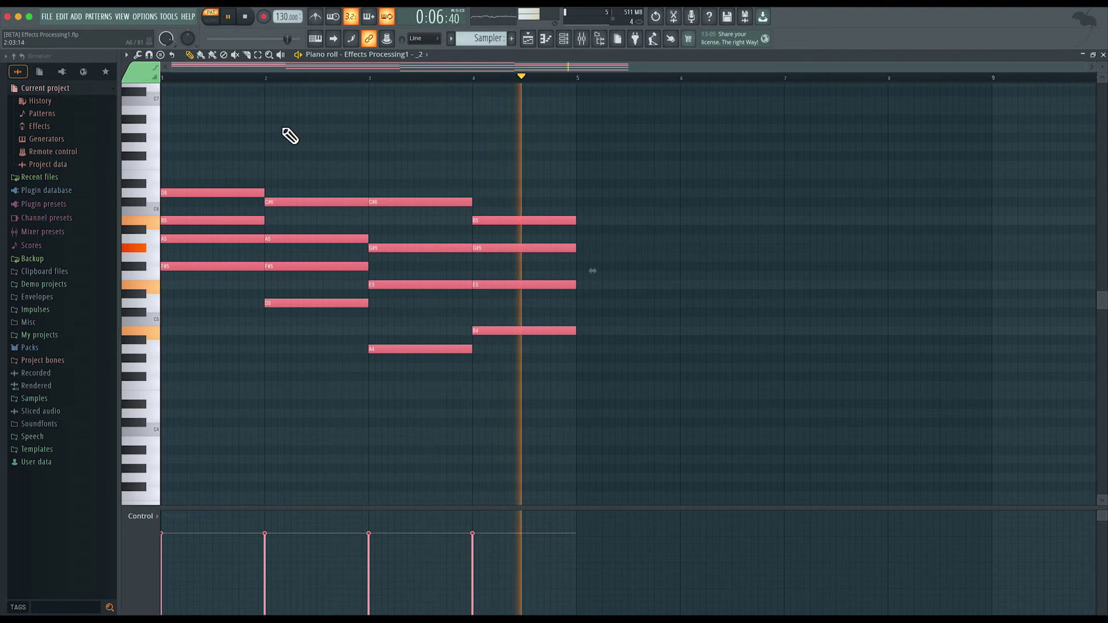
key("space")
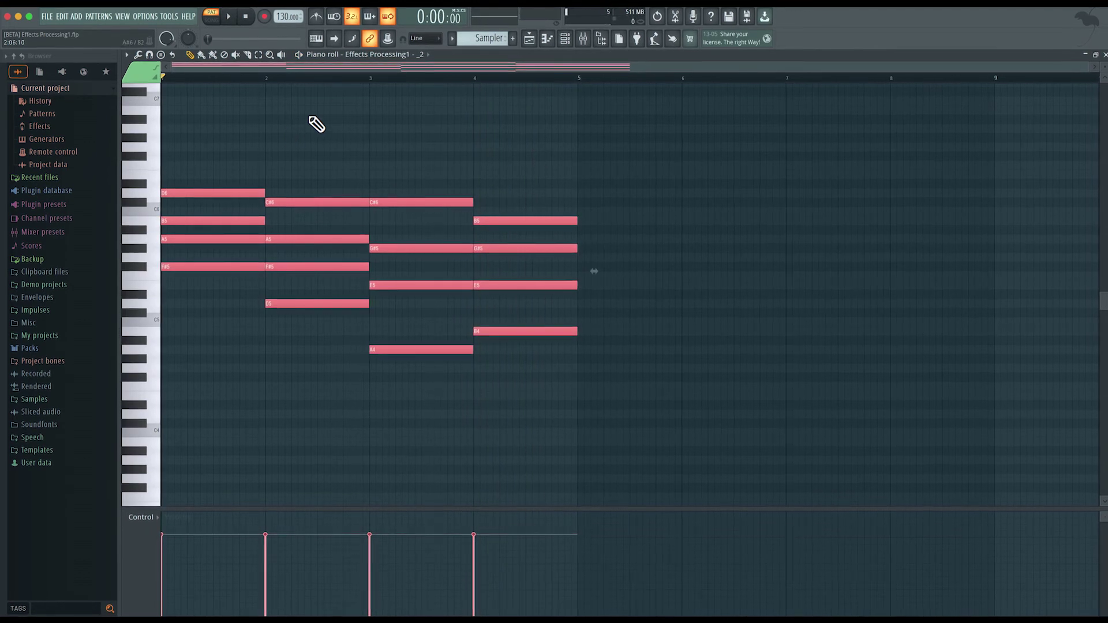
- During playback, lower the voice sample's filter cutoff to 29% and raise resonance to about half
left_click(376, 53)
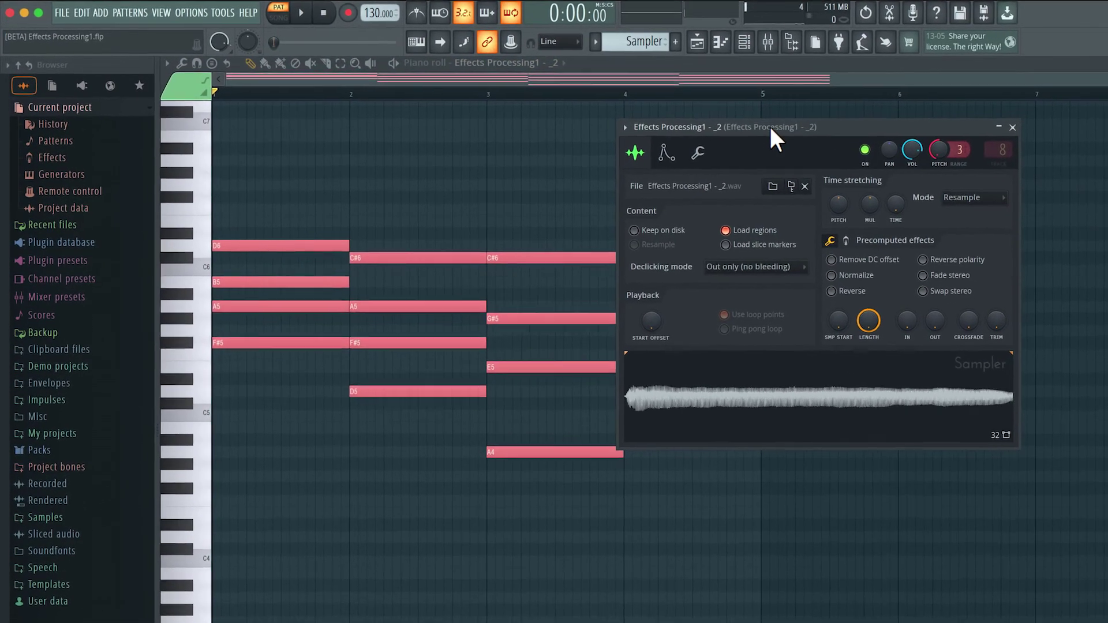
left_click_drag(771, 128, 742, 129)
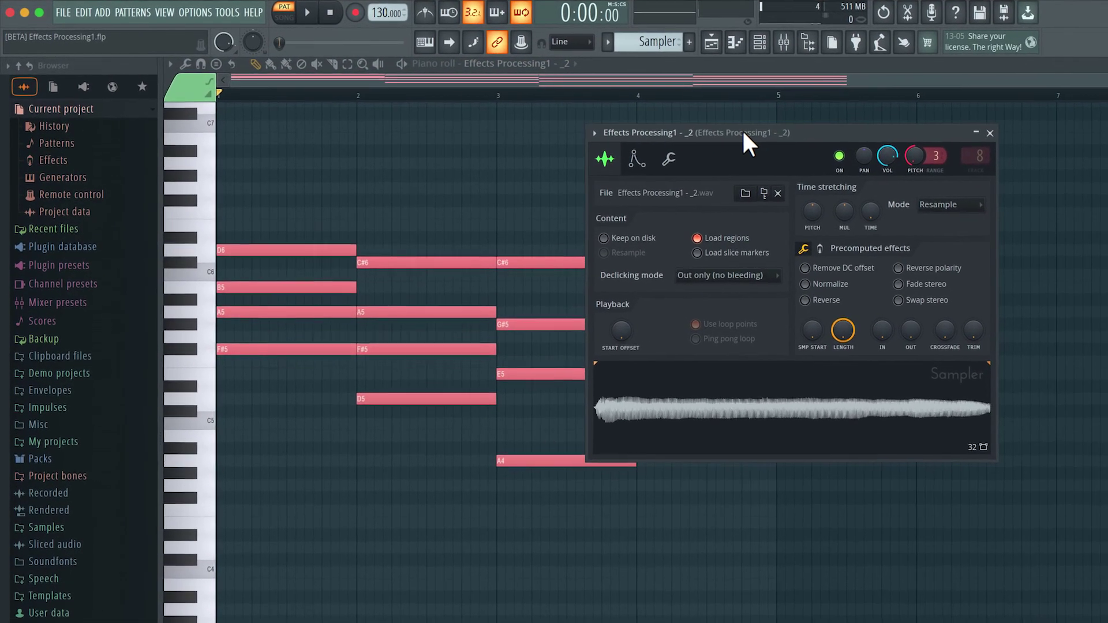
left_click(633, 161)
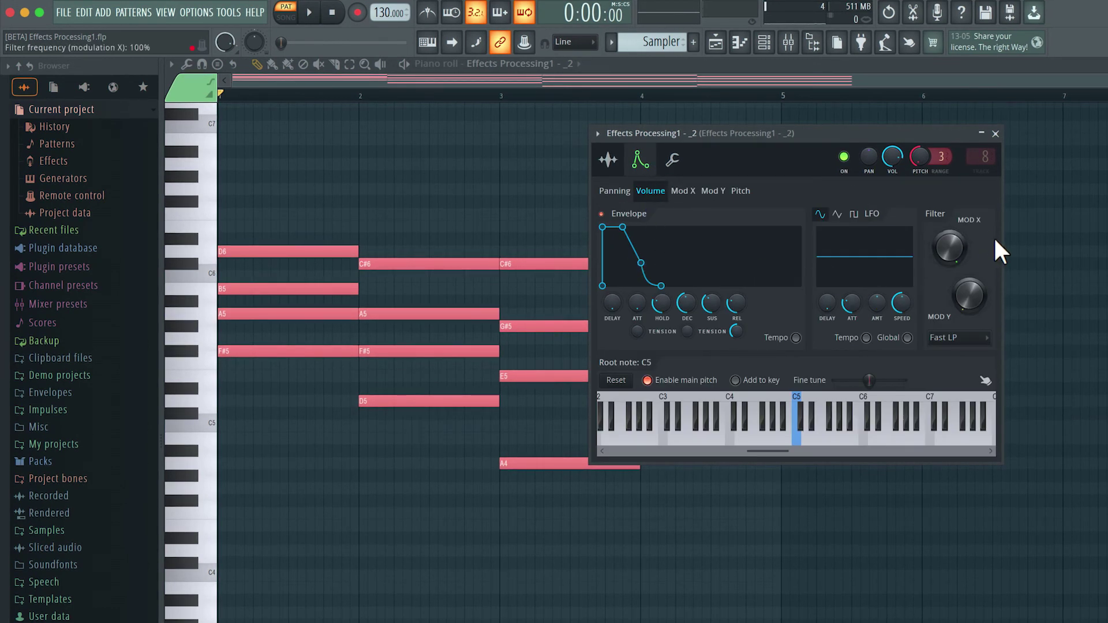
key("space")
left_click_drag(947, 241, 947, 259)
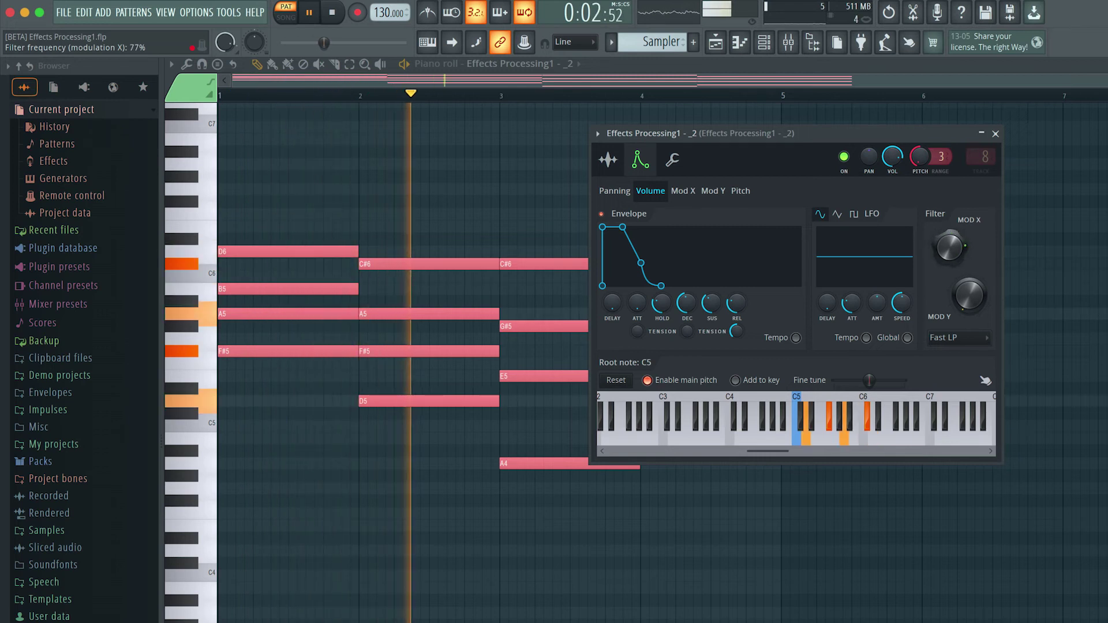
mouse_move(971, 301)
left_mouse_down()
mouse_move(971, 282)
mouse_move(959, 314)
left_mouse_up()
mouse_move(952, 247)
left_mouse_down()
mouse_move(952, 261)
mouse_move(947, 228)
left_mouse_up()
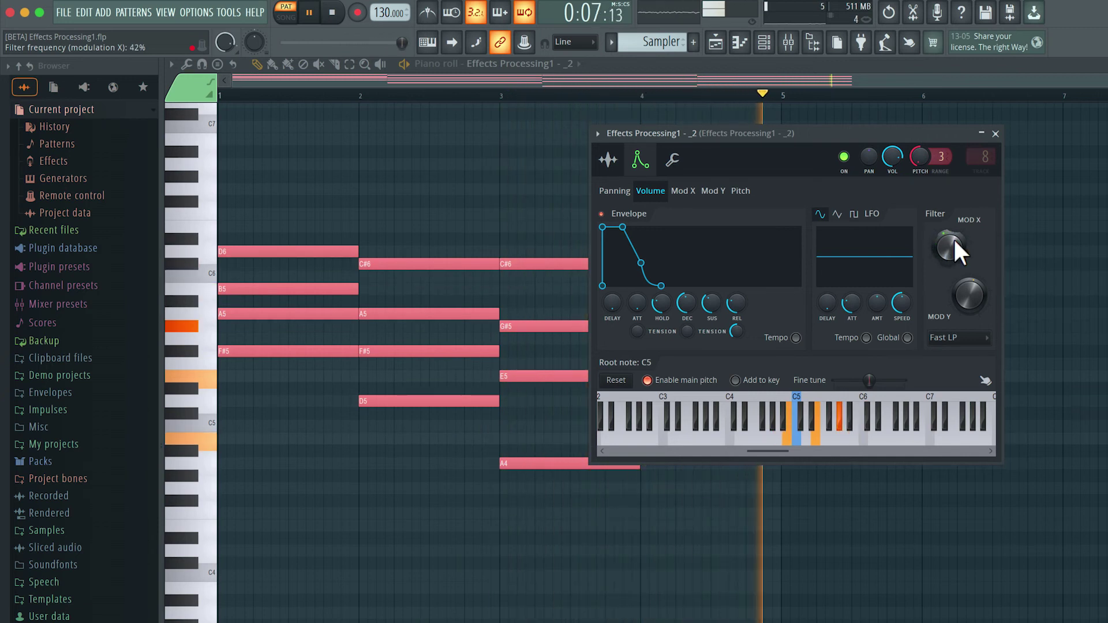
- Add a slow sine LFO to modulate the filter cutoff
left_click(683, 191)
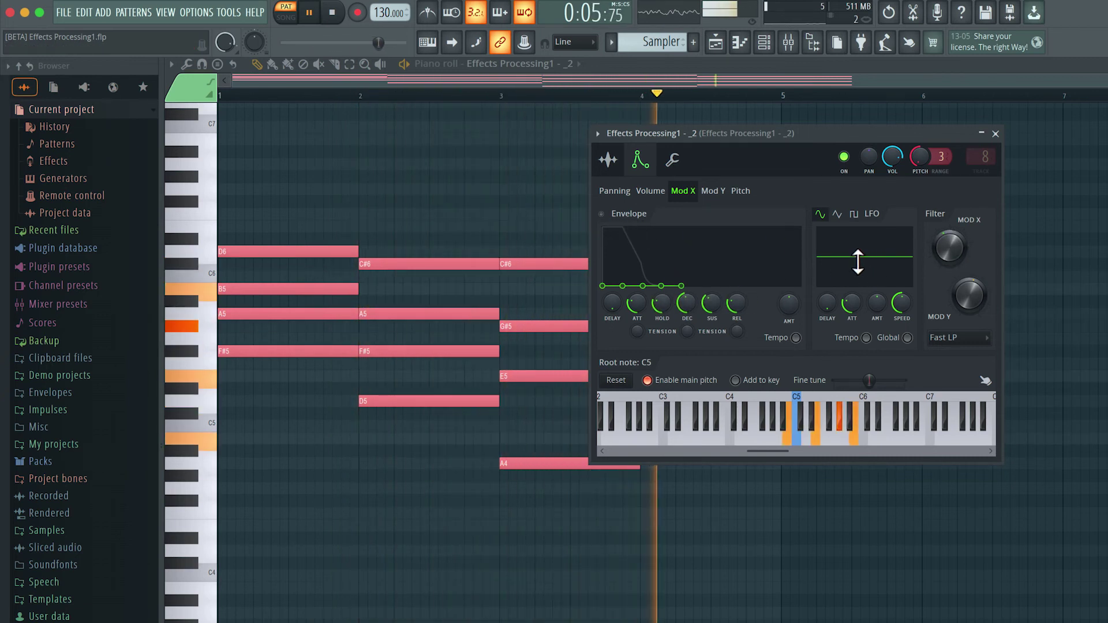
left_click_drag(877, 303, 877, 288)
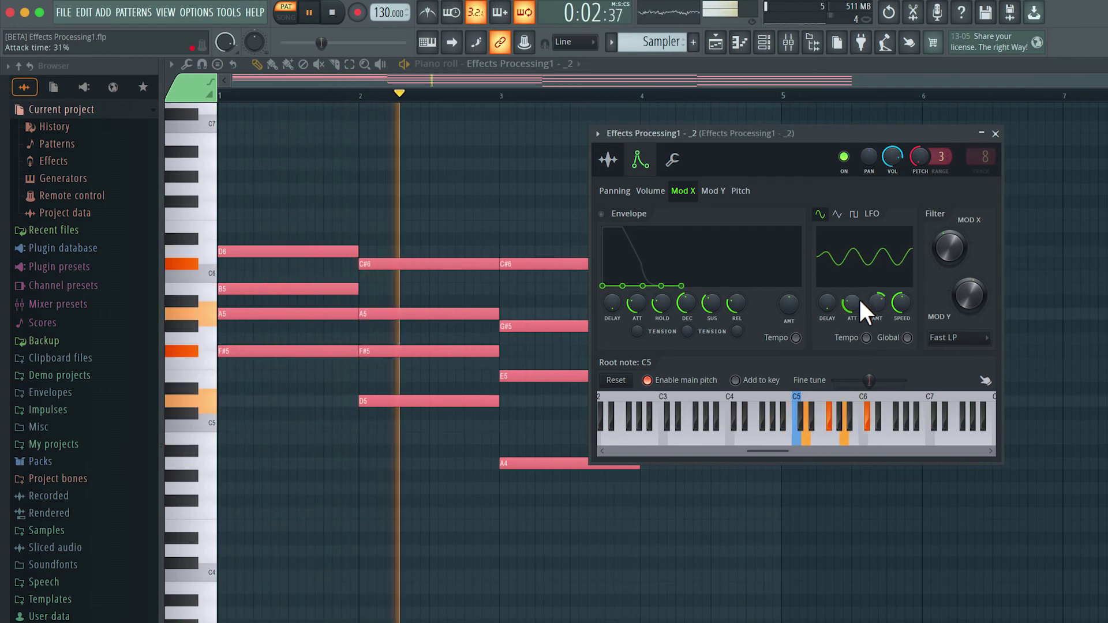
left_click_drag(901, 302, 878, 296)
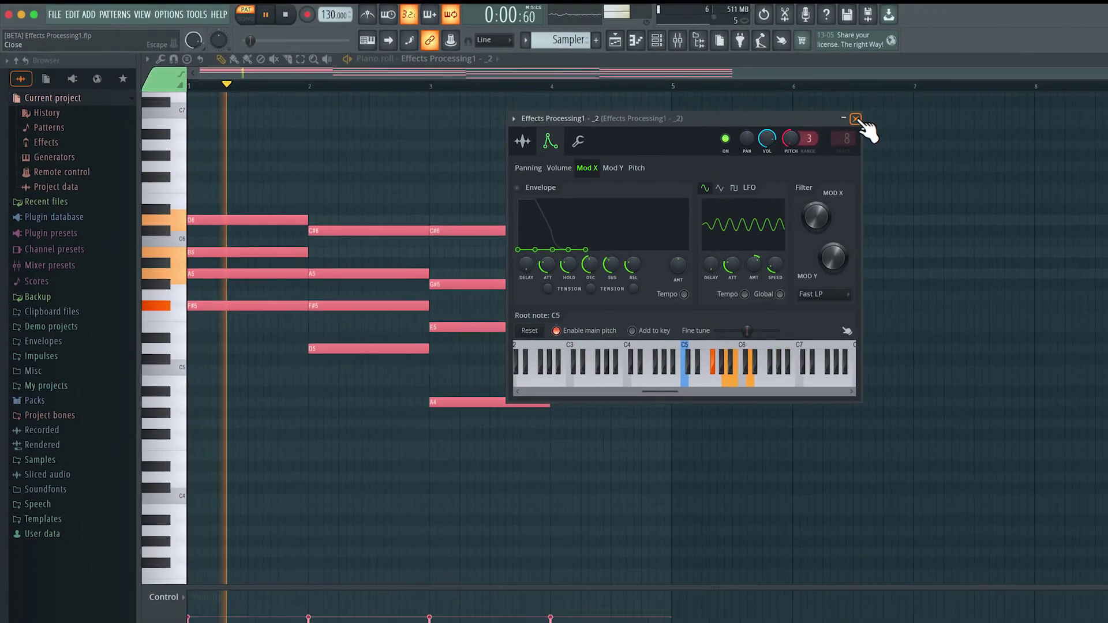
- Replace the Tuner on the voice's mixer track with Fruity Delay 3
left_click(856, 119)
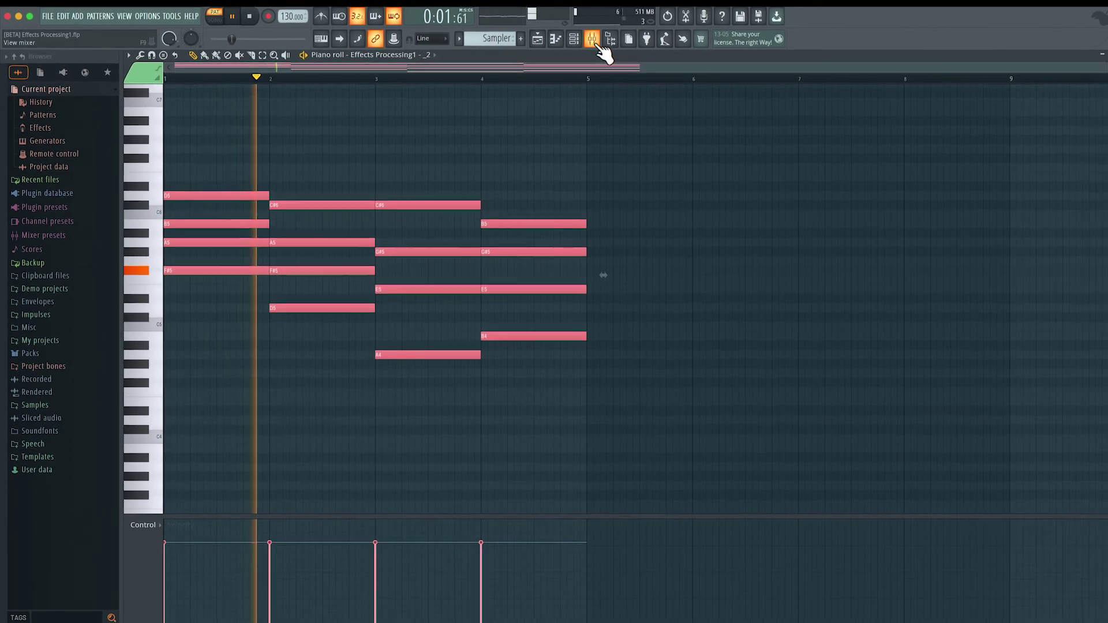
left_click(678, 40)
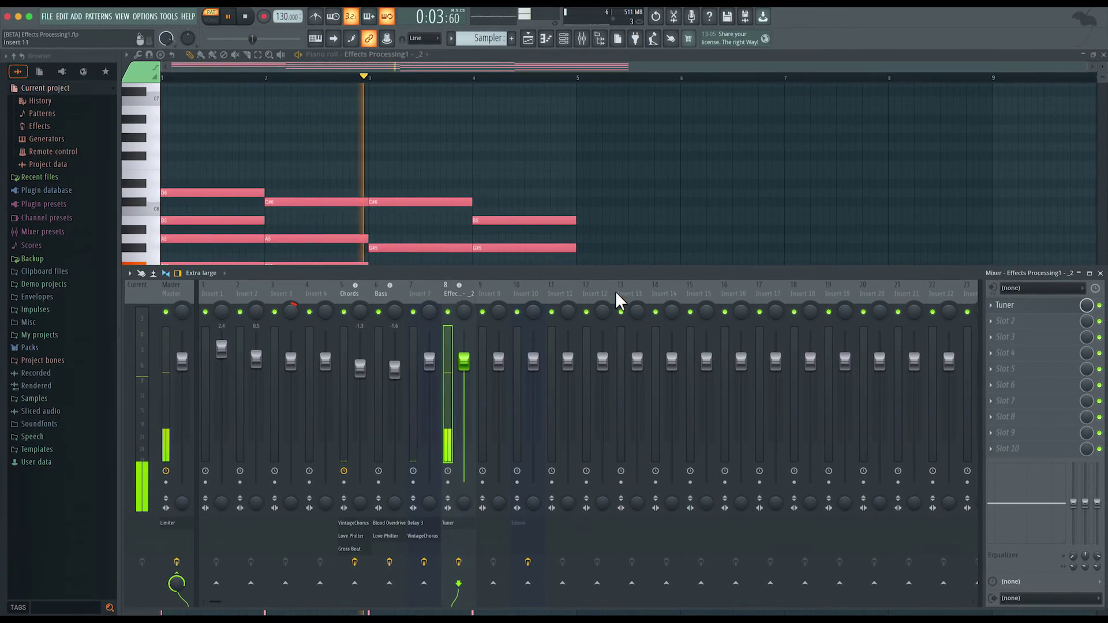
left_click(991, 305)
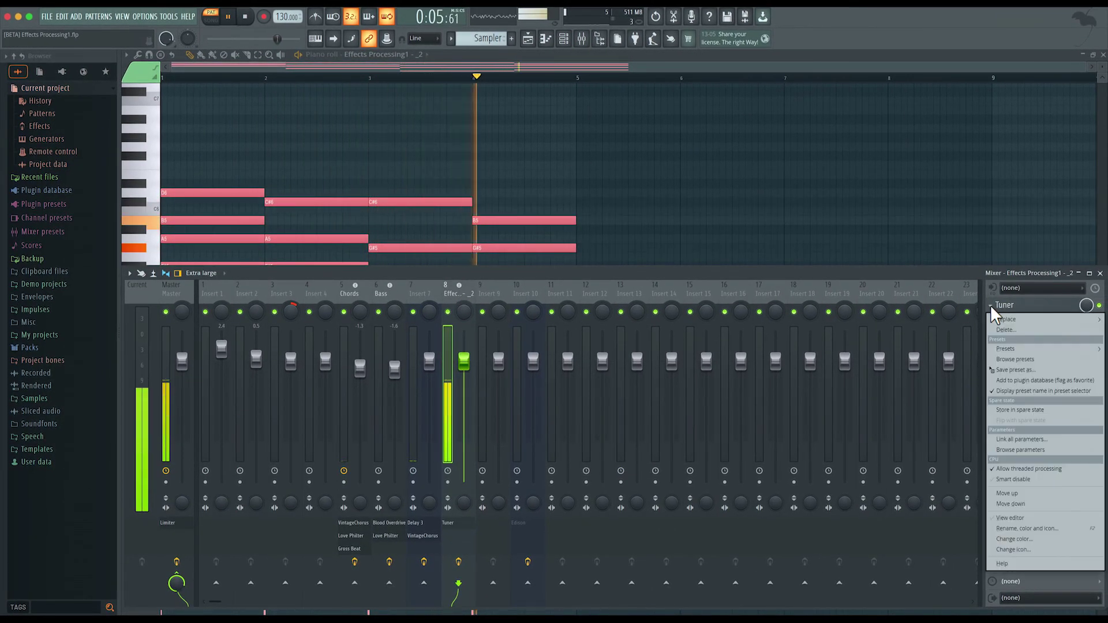
mouse_move(1007, 319)
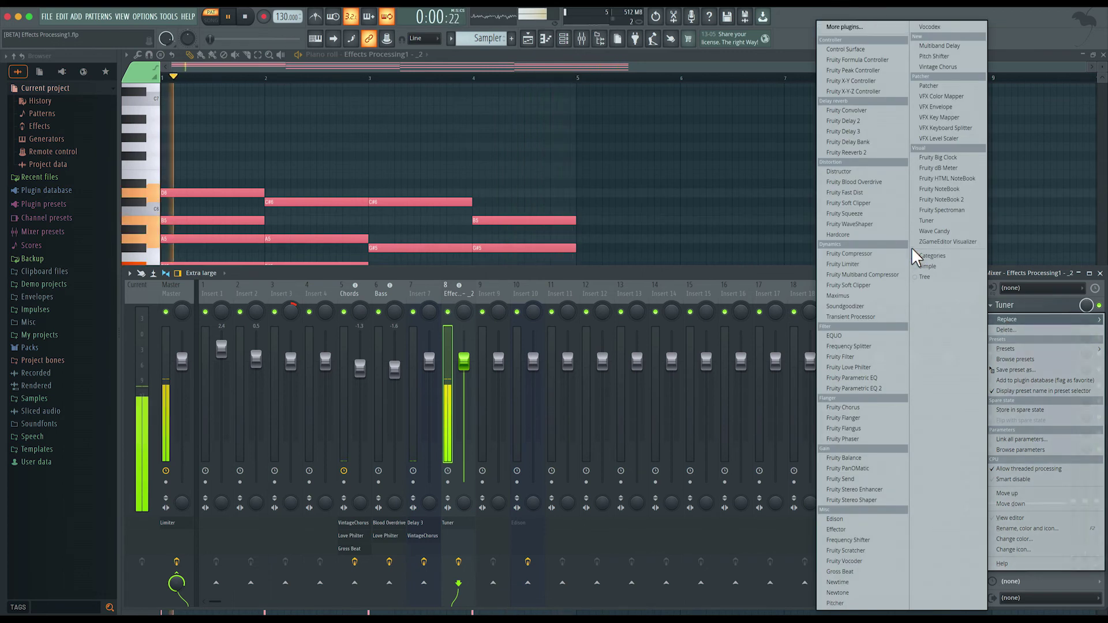
left_click(850, 130)
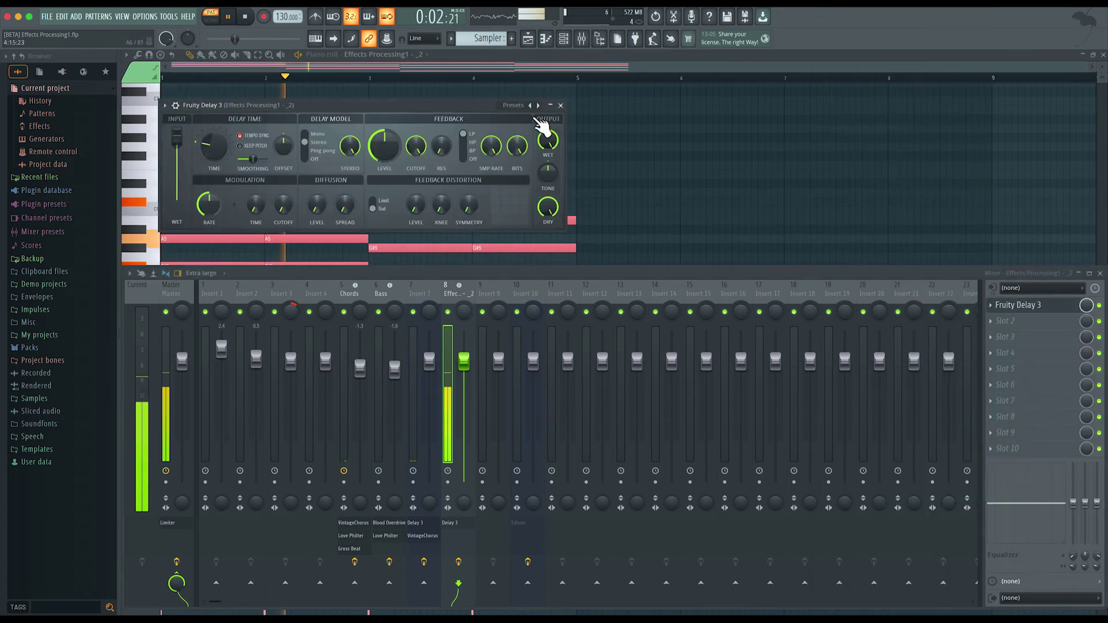
- Load the Ping pong delay preset and reduce its wet level to about 49%
left_click(522, 106)
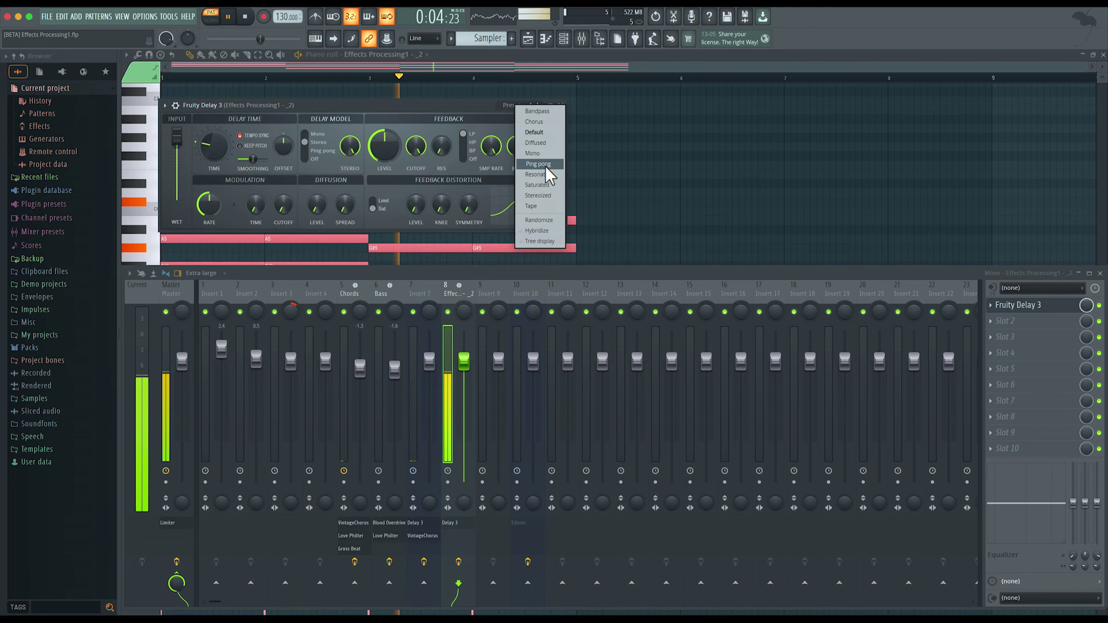
left_click(545, 167)
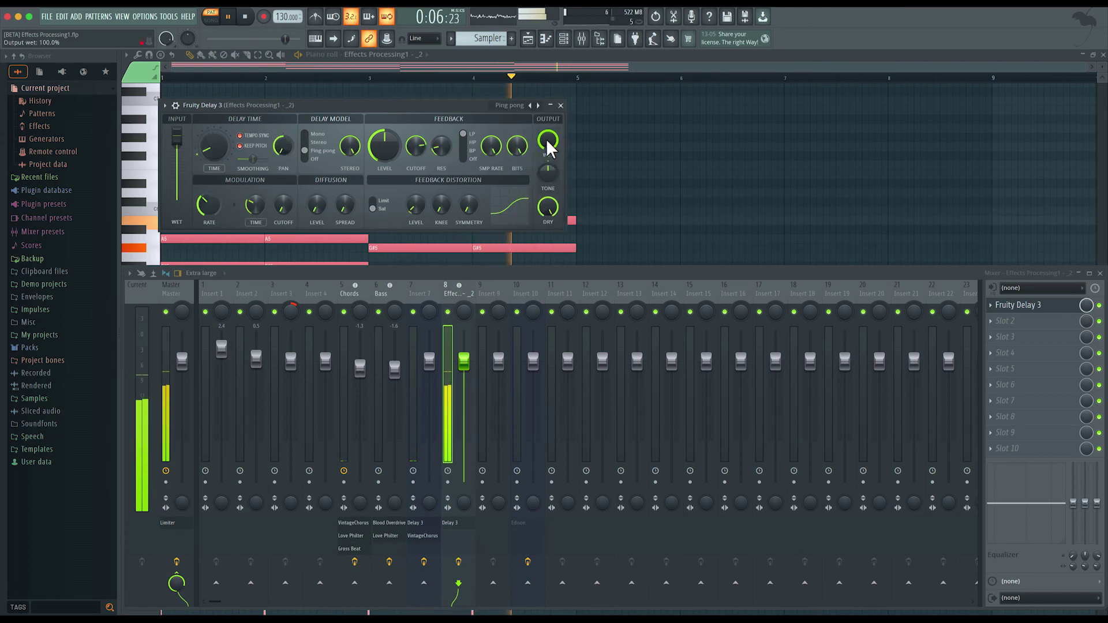
left_click_drag(546, 139, 546, 190)
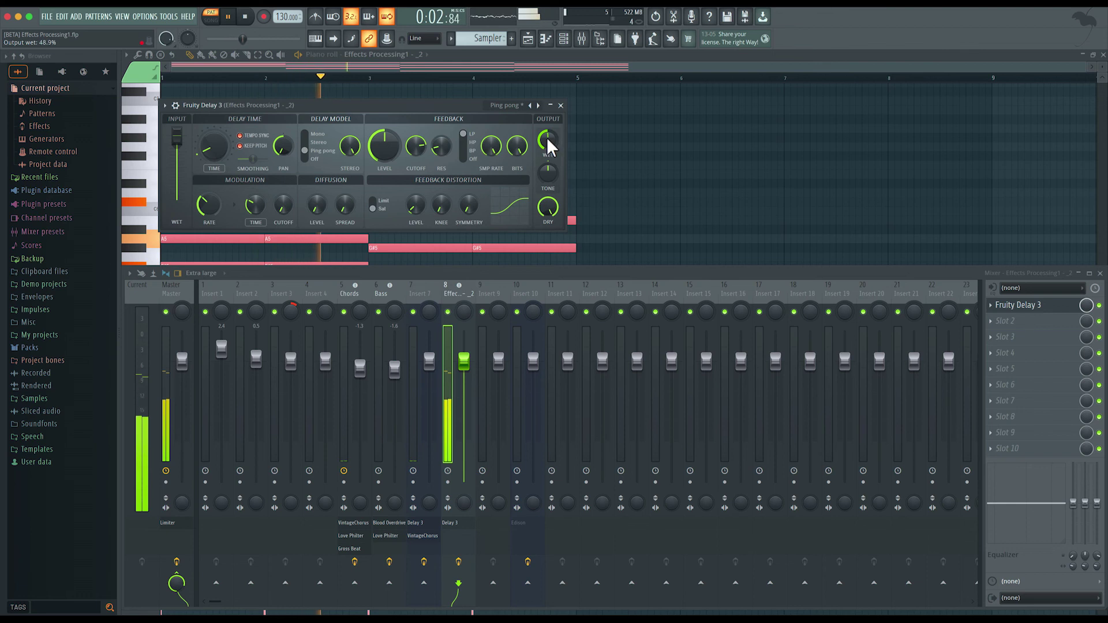
left_click(561, 106)
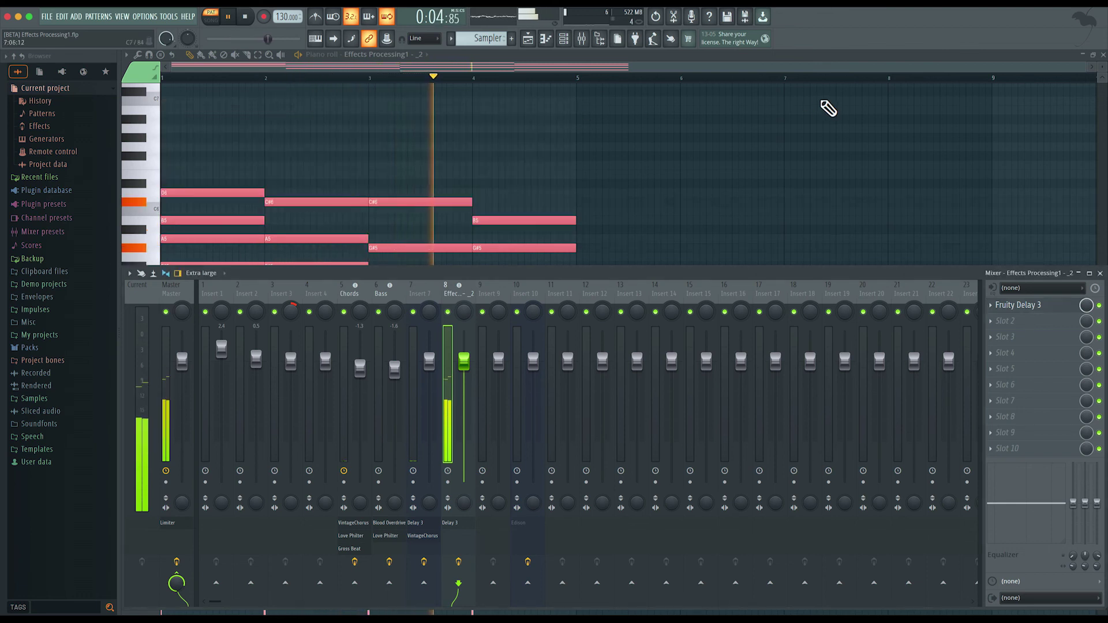
key("F9")
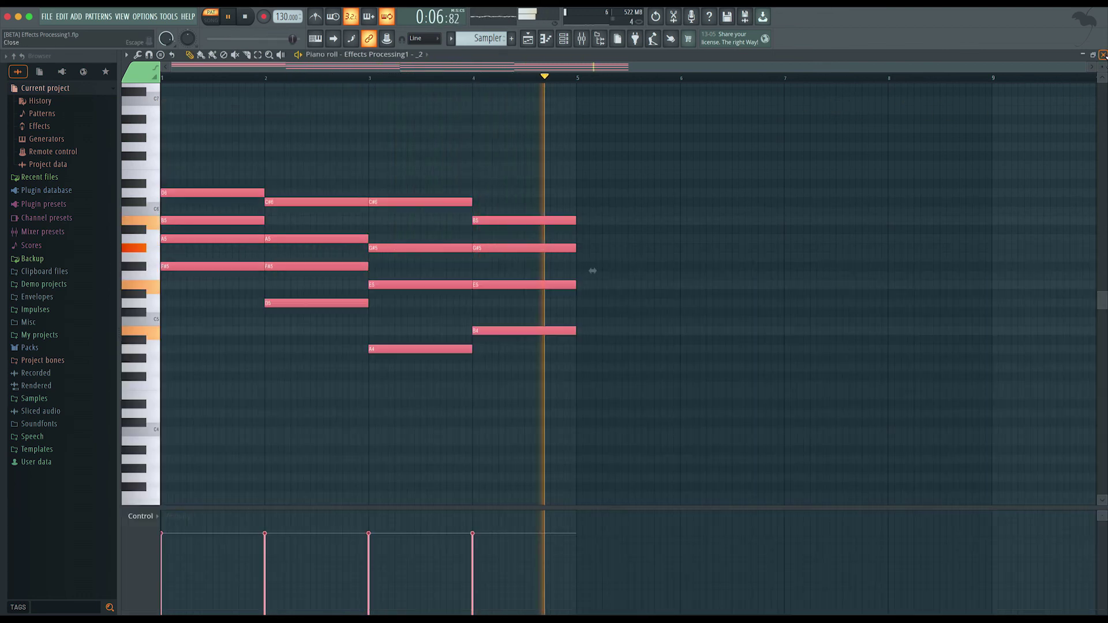
left_click(1103, 55)
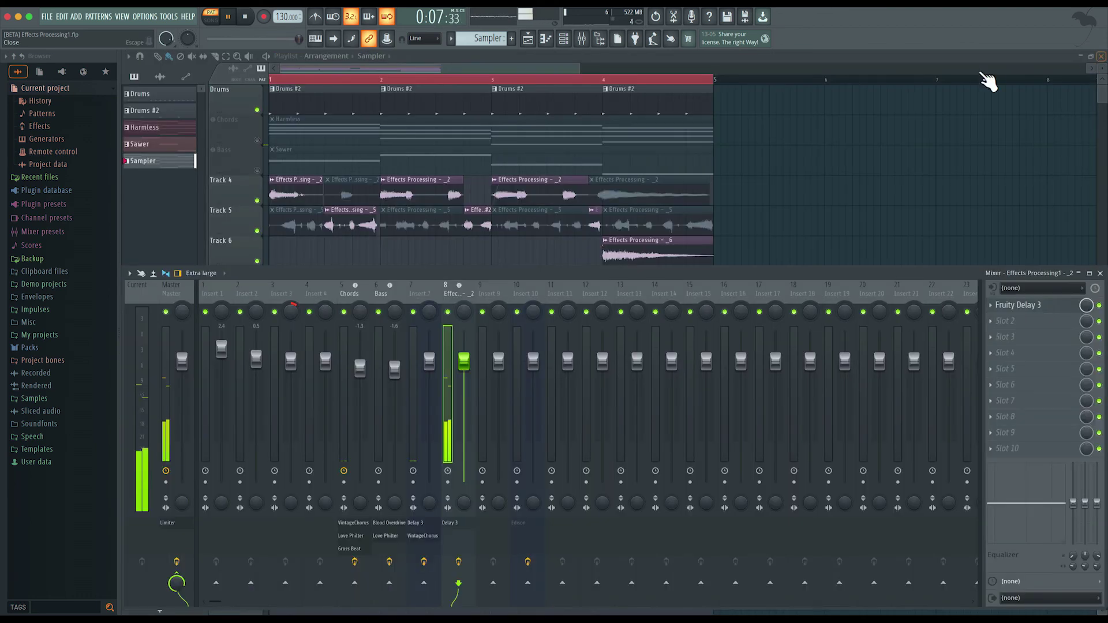
- Play the full song in Song mode with the Bass and Chords tracks unmuted
left_click(1099, 273)
key("space")
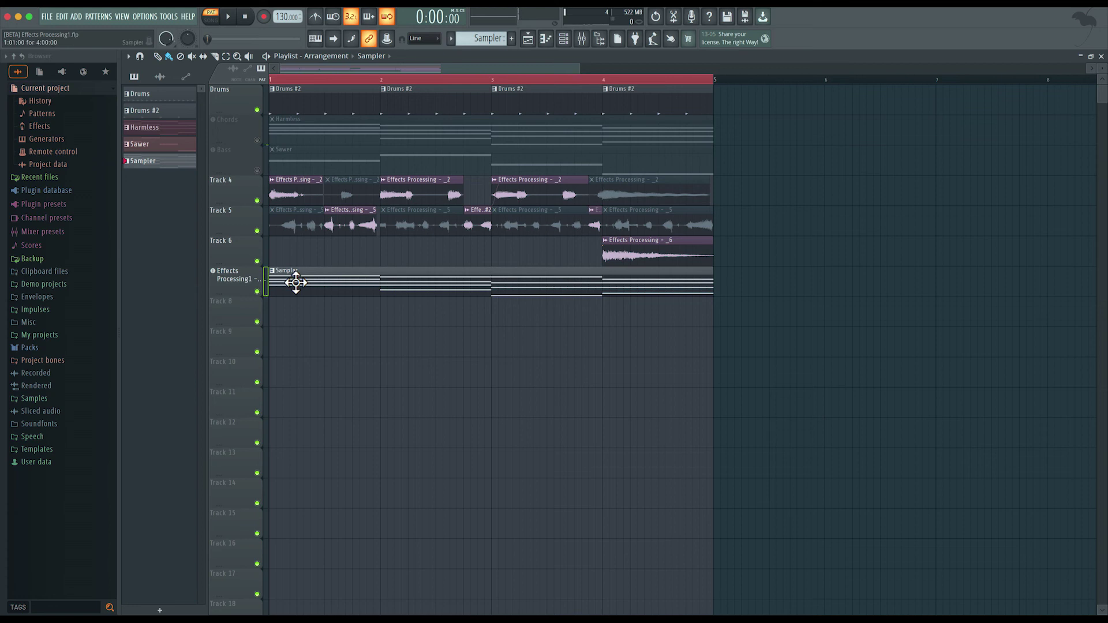
left_click(212, 20)
key("space")
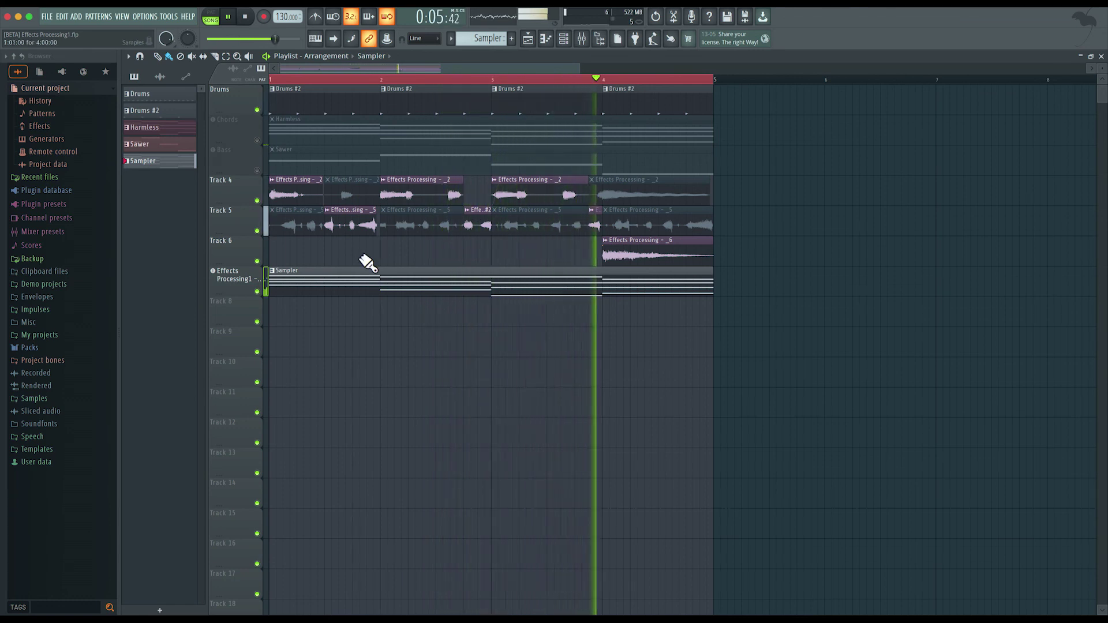
left_click(258, 170)
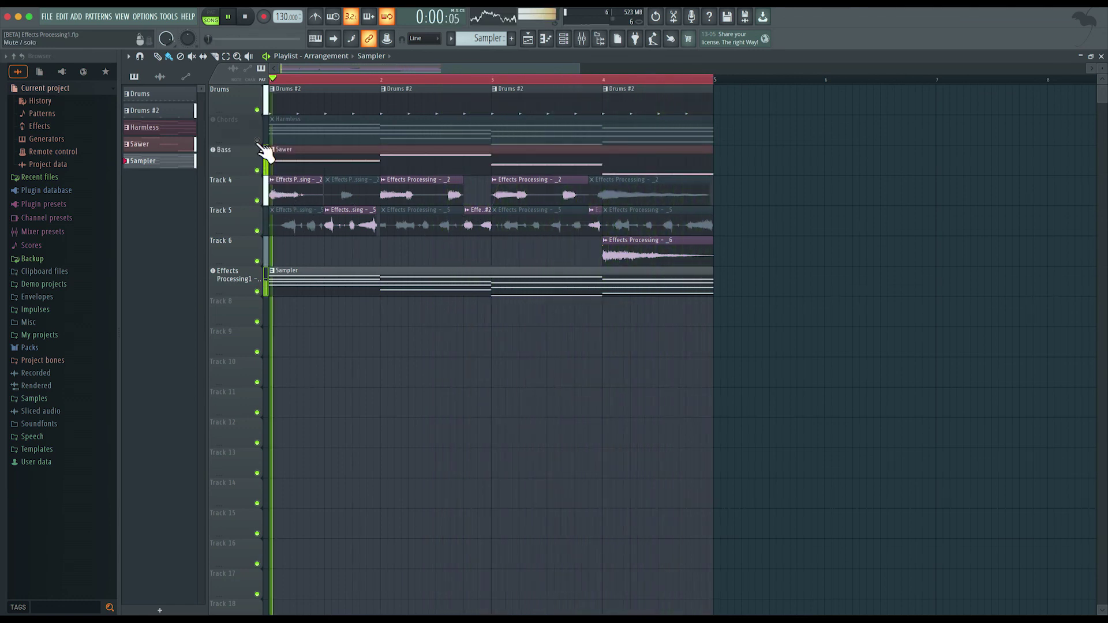
left_click(257, 140)
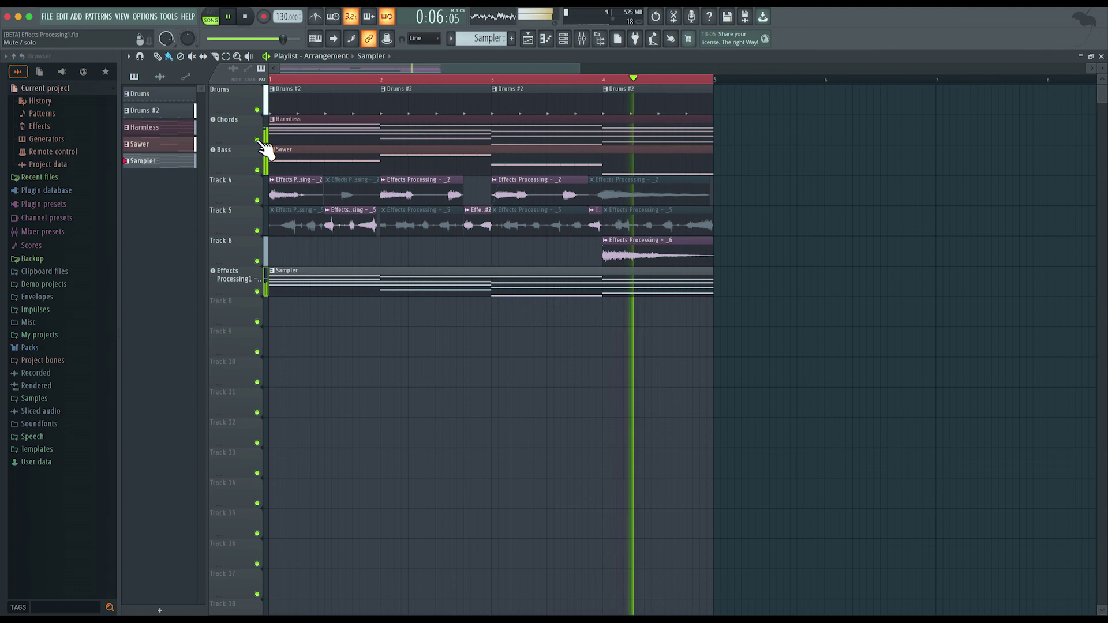
key("space")
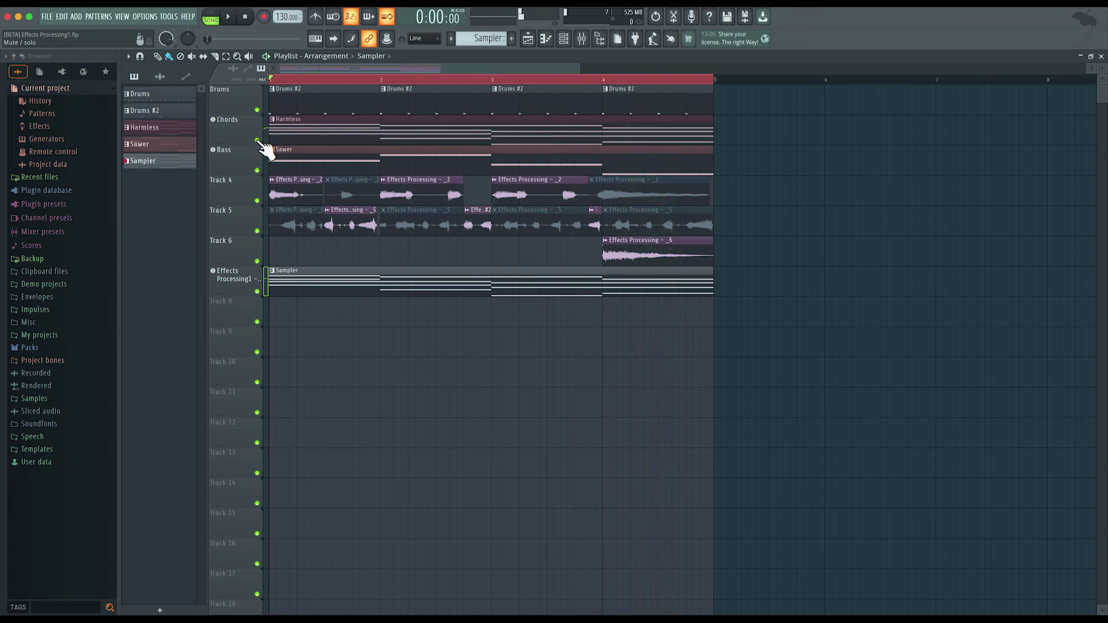